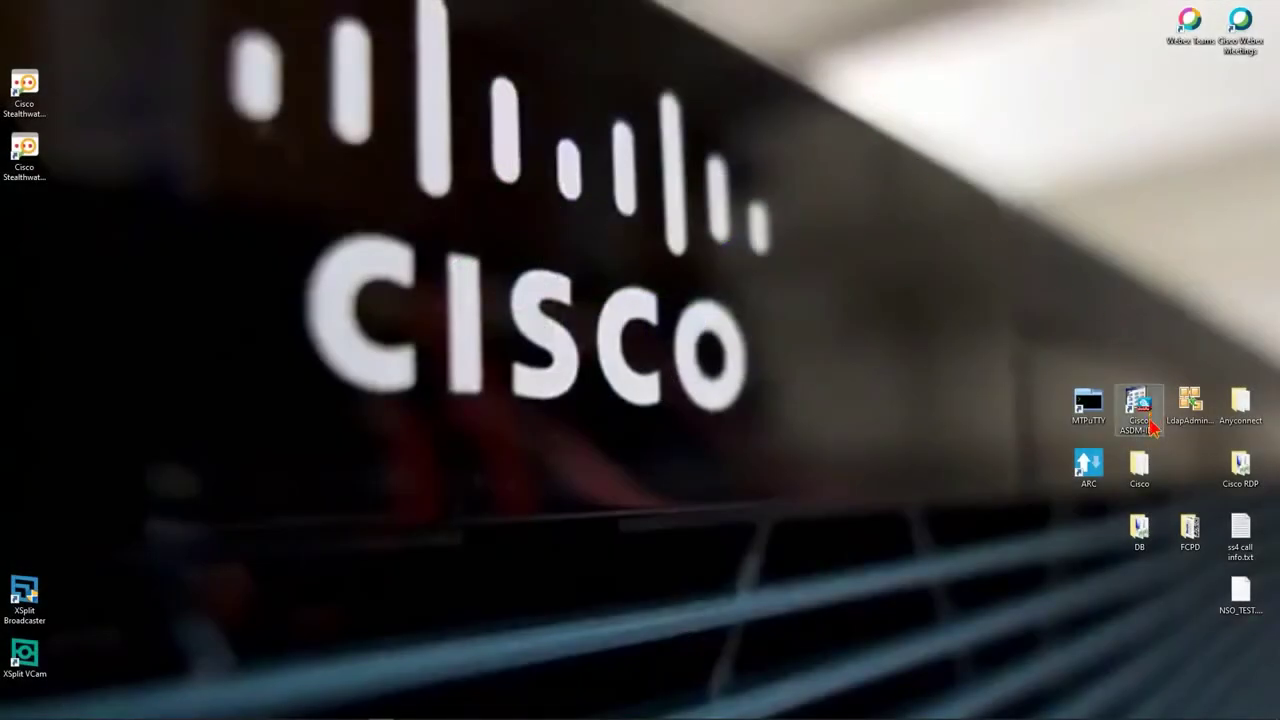
Connect to the lab server using its .rdp file in the Cisco RDP folder.
double_click(1240, 465)
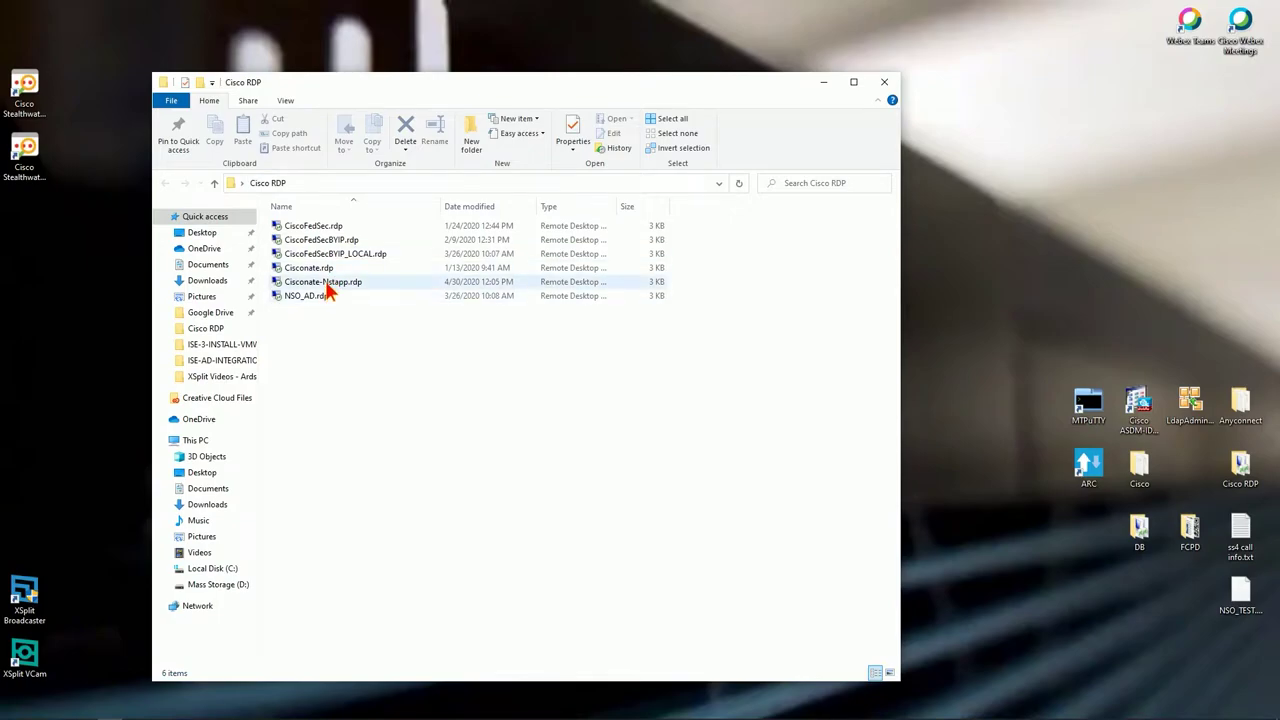
left_click(325, 282)
double_click(327, 288)
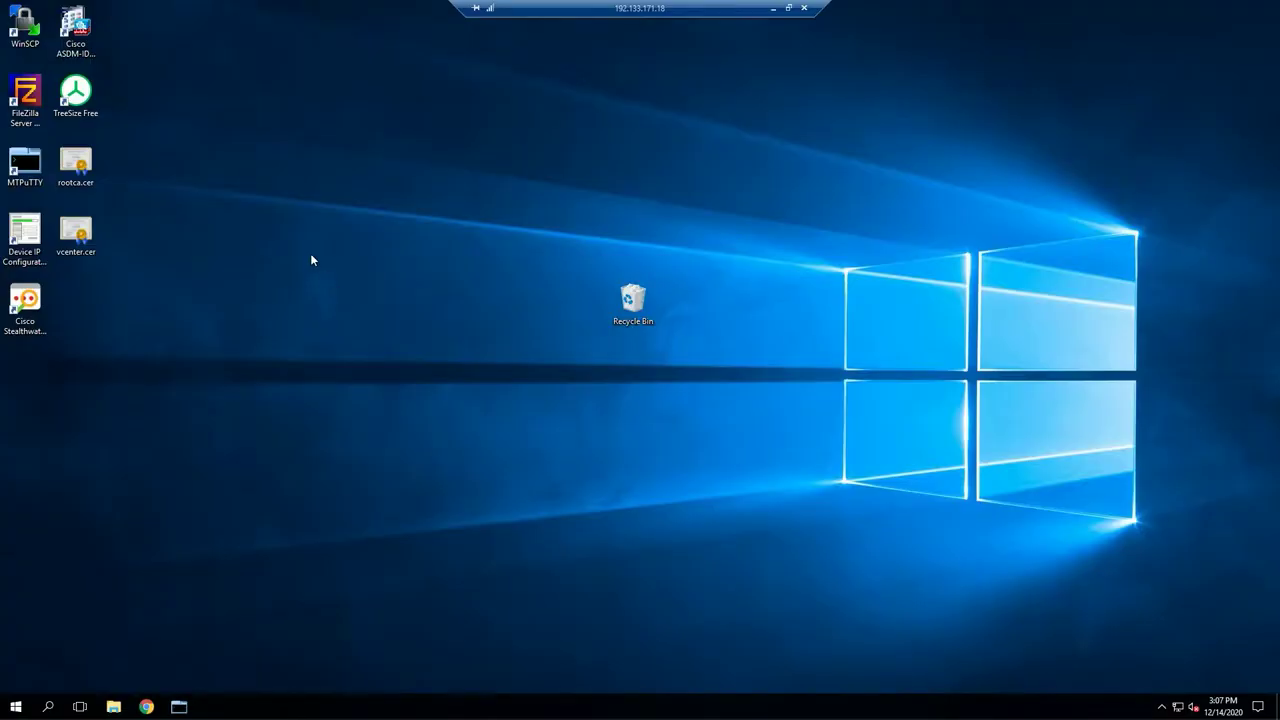
Launch Server Manager by searching 'servermana' in Start.
left_click(46, 706)
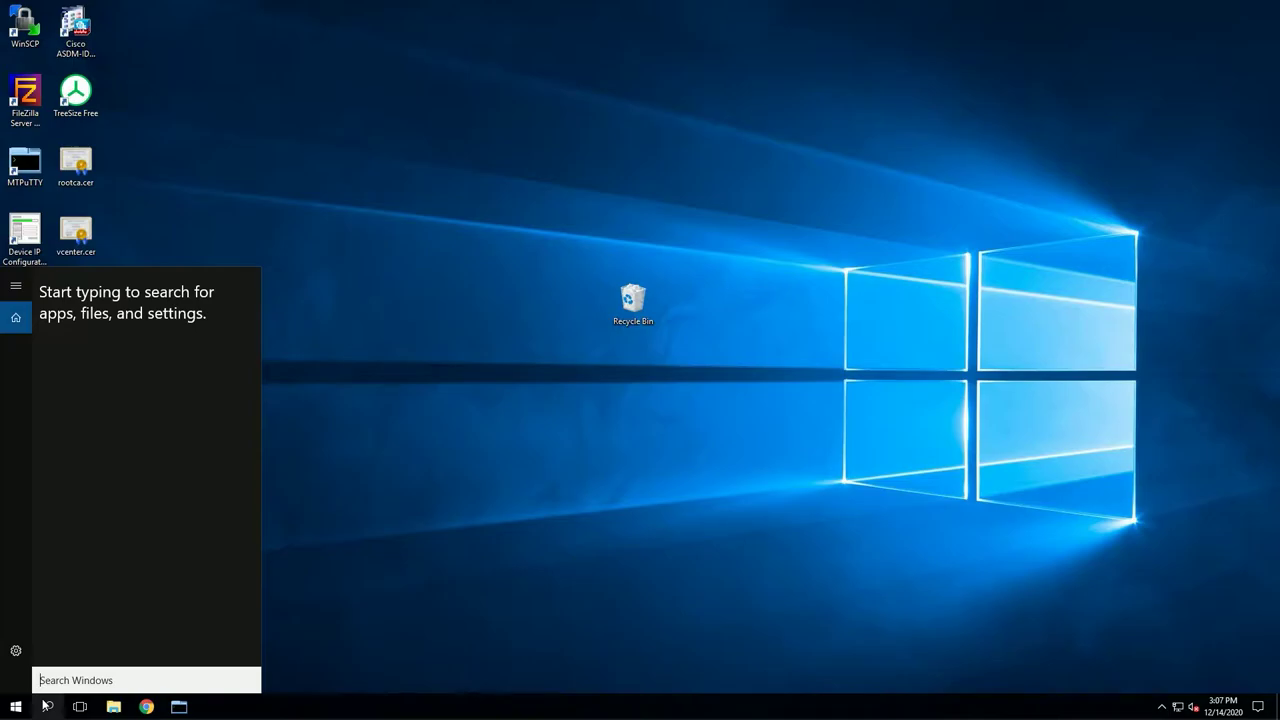
type("servermana")
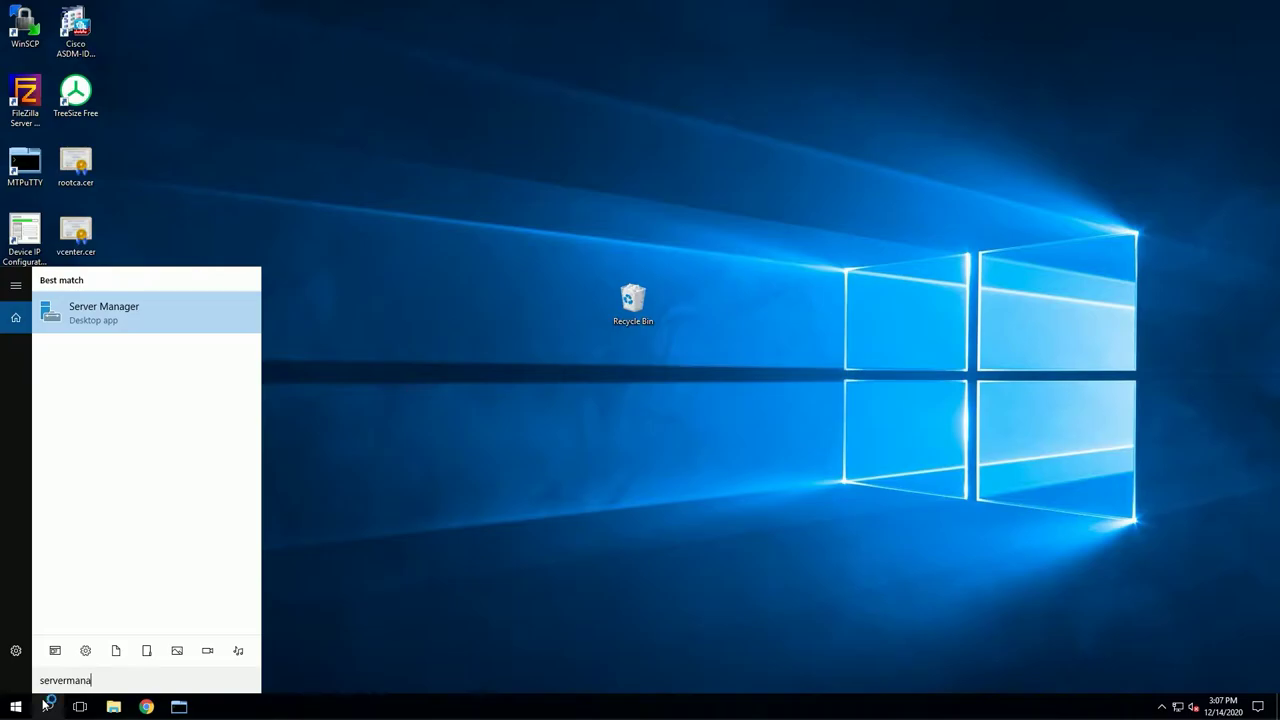
key("Return")
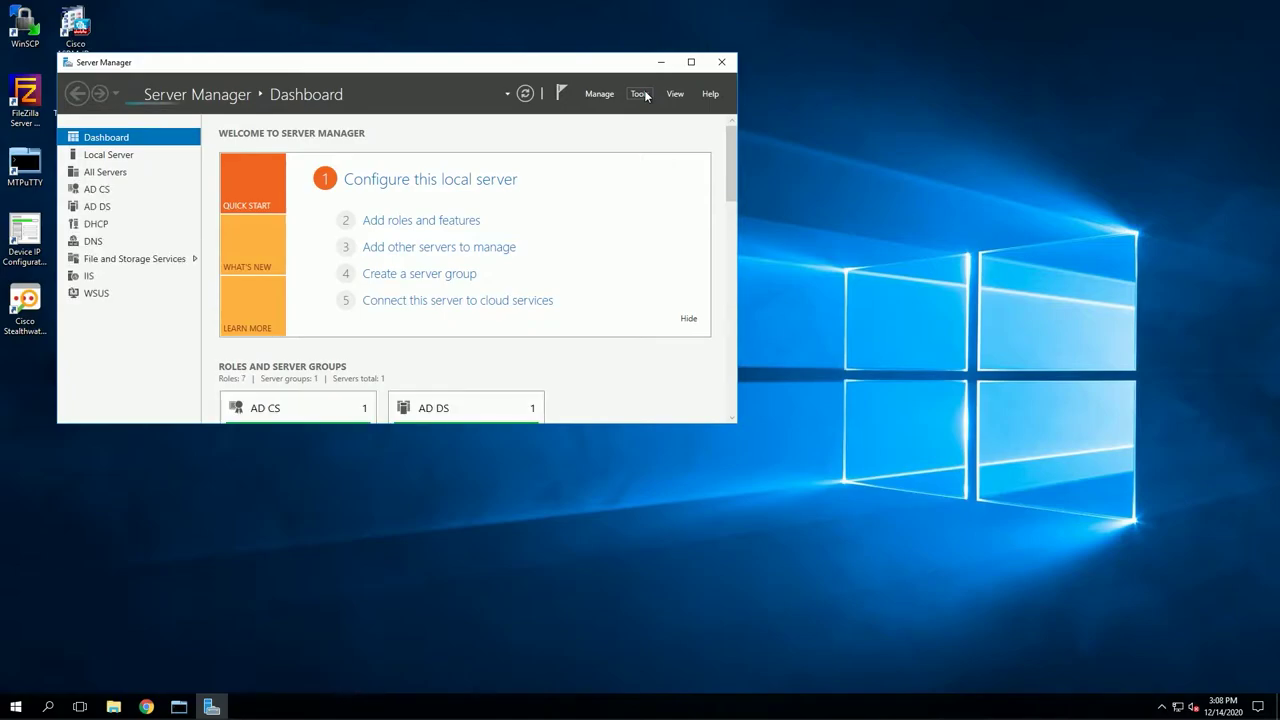
Launch Active Directory Users and Computers and browse the Users container.
left_click(644, 94)
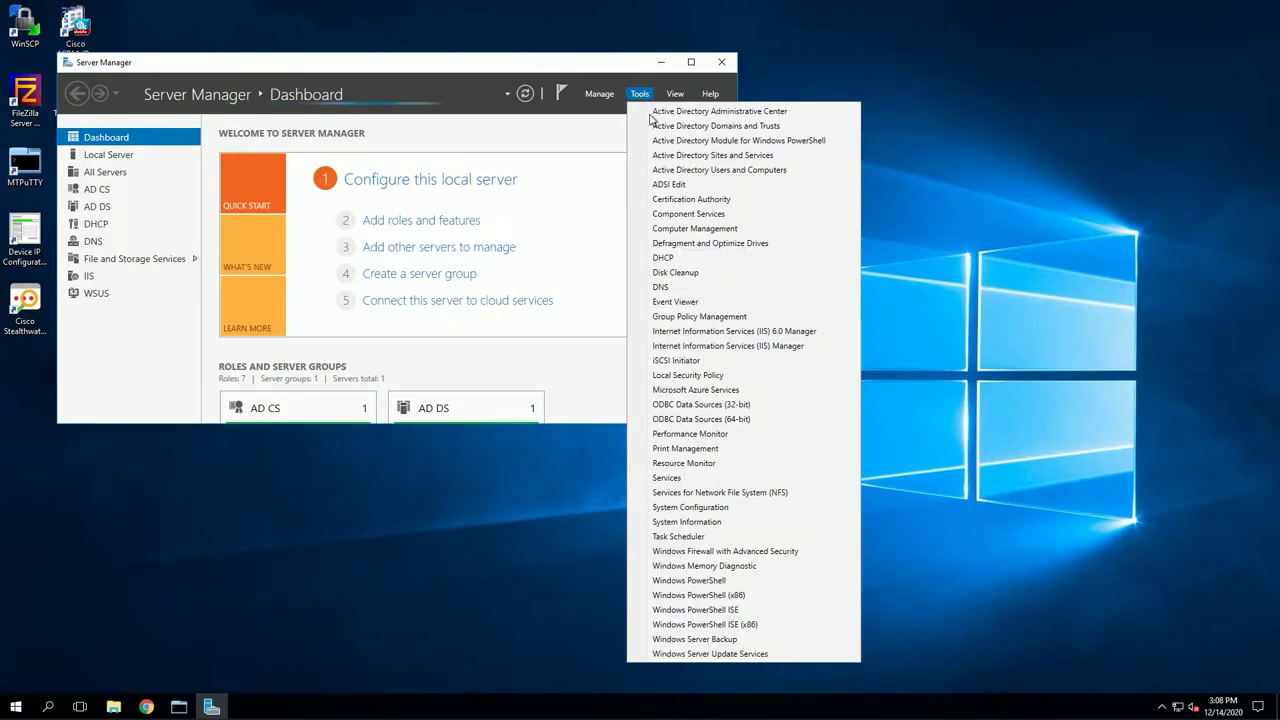
left_click(692, 170)
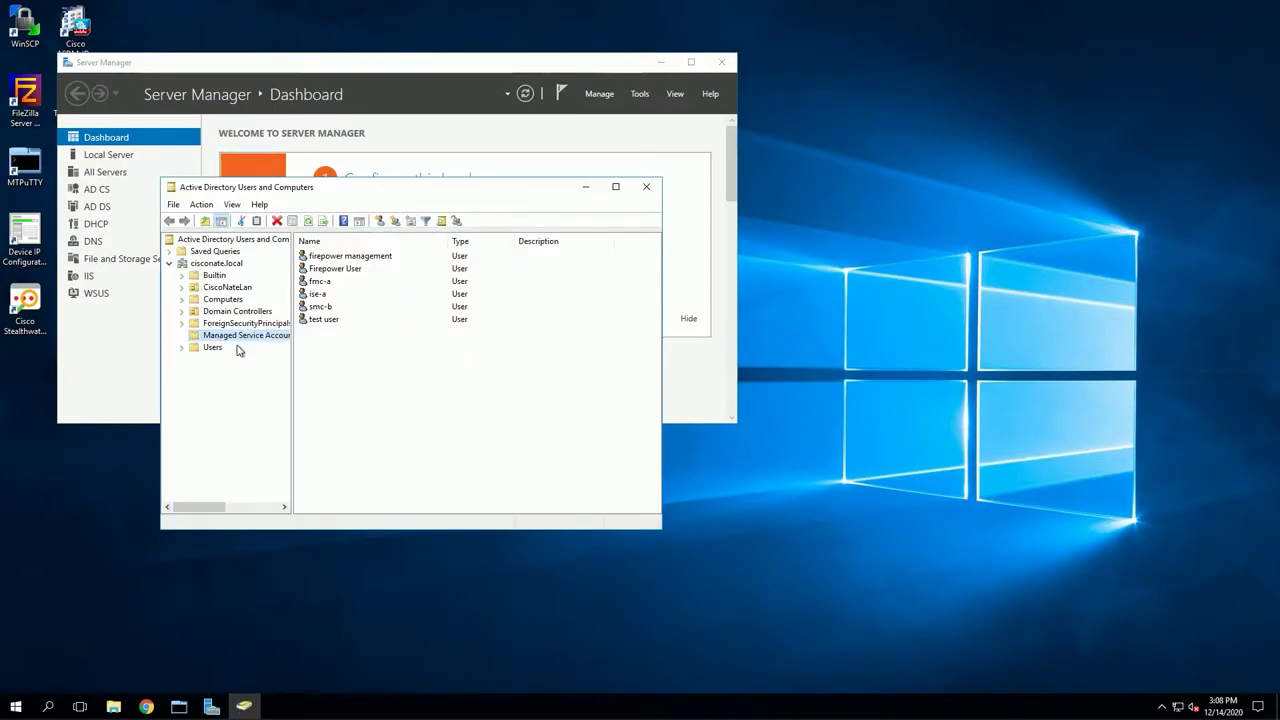
left_click(212, 348)
scroll(408, 378, "down", 2)
scroll(408, 378, "down", 3)
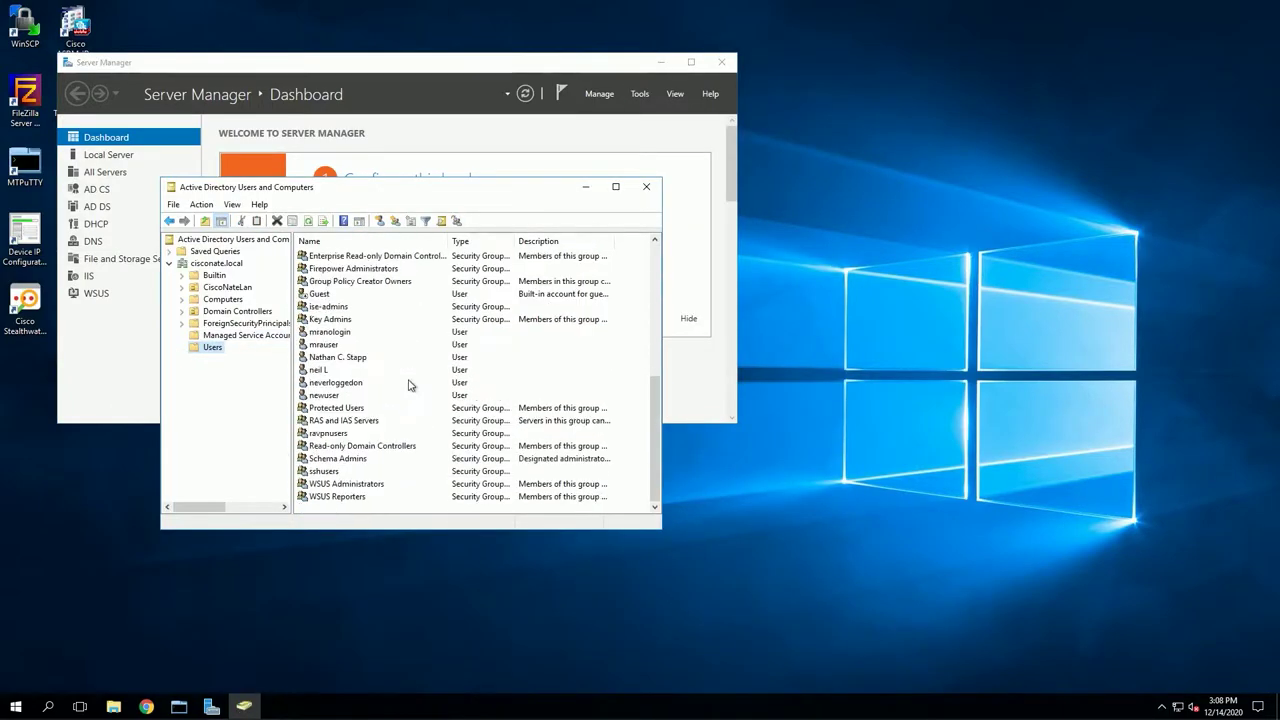
scroll(380, 320, "up", 1)
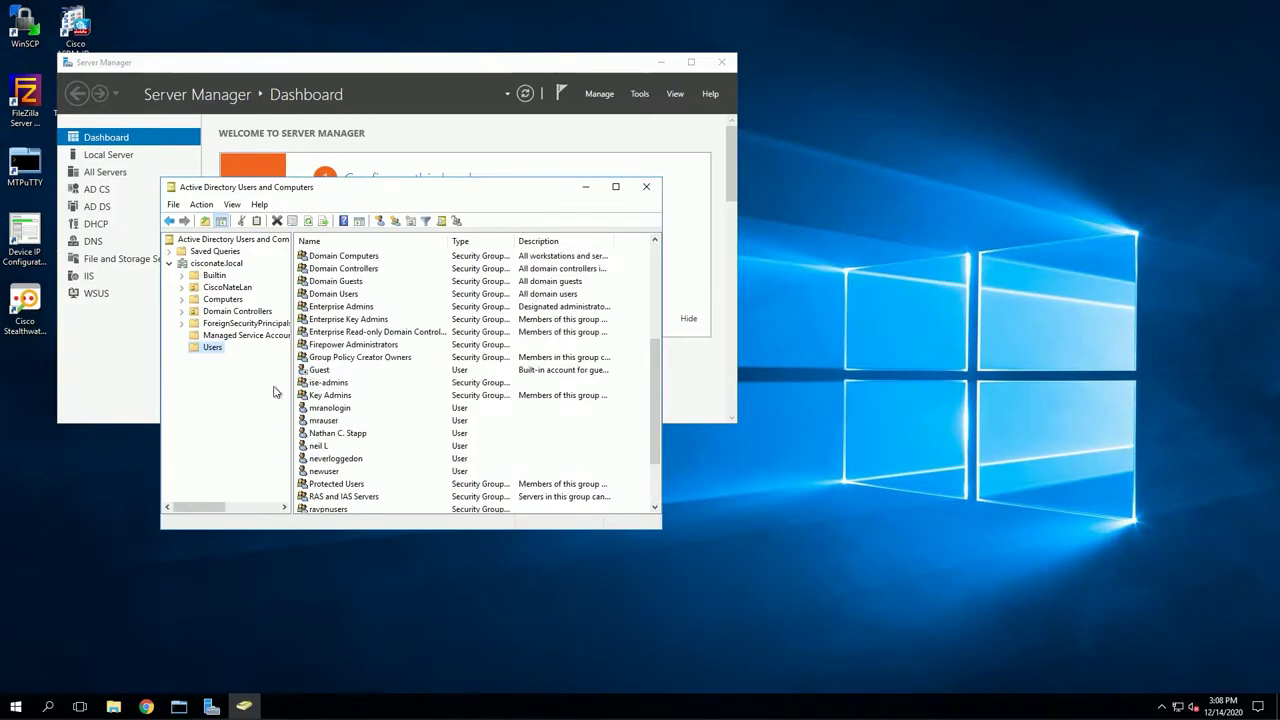
Review the ise-admins group's Members, General, Member Of and Managed By tabs, then close it.
left_click(327, 384)
double_click(327, 384)
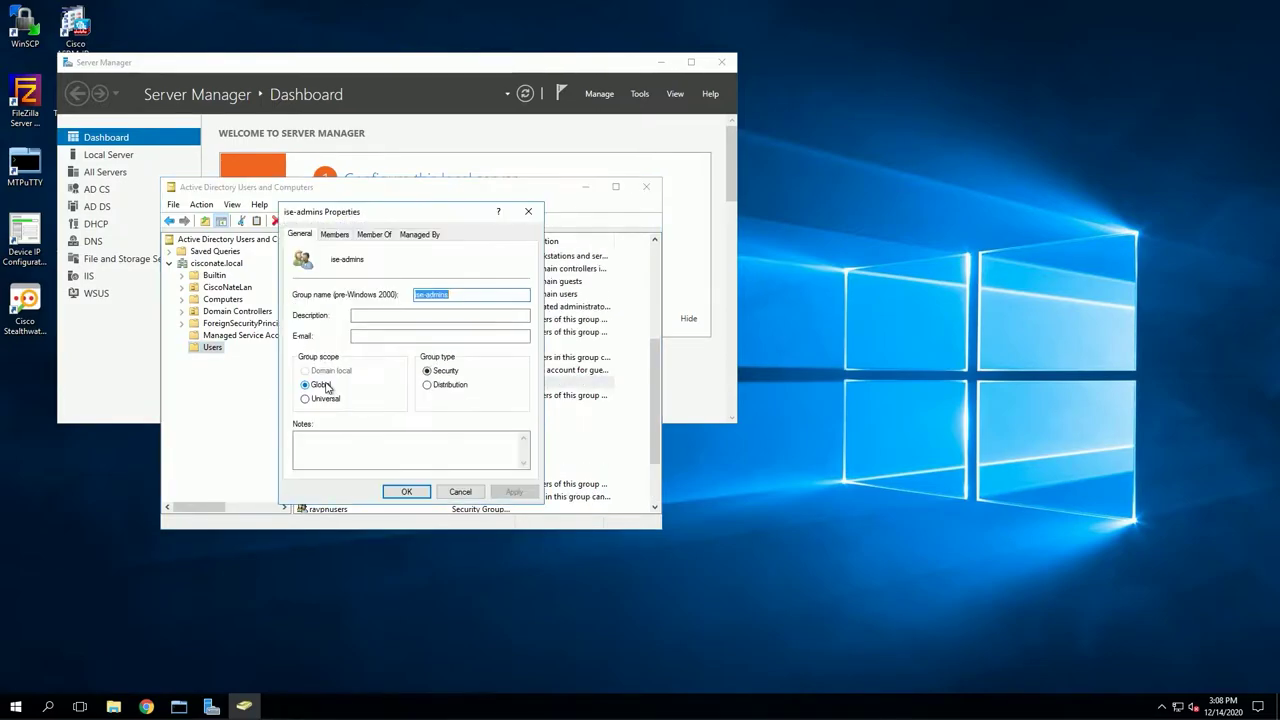
left_click(334, 234)
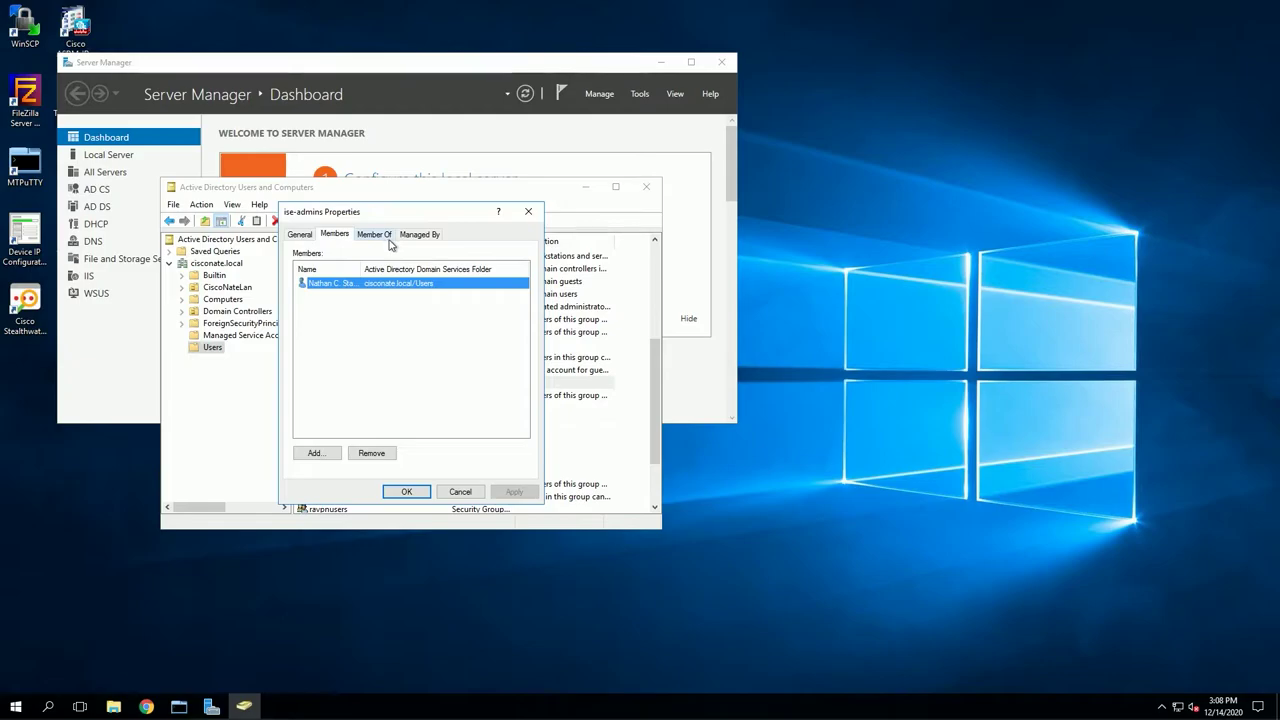
left_click(301, 237)
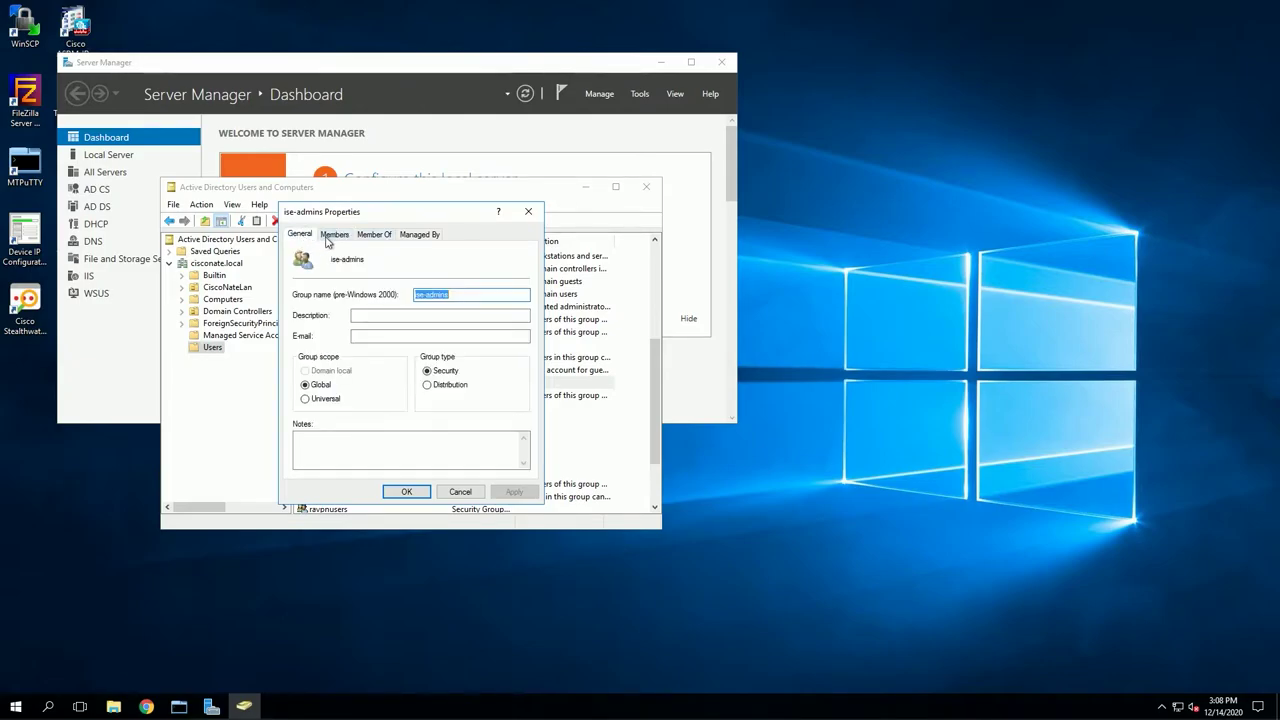
left_click(375, 238)
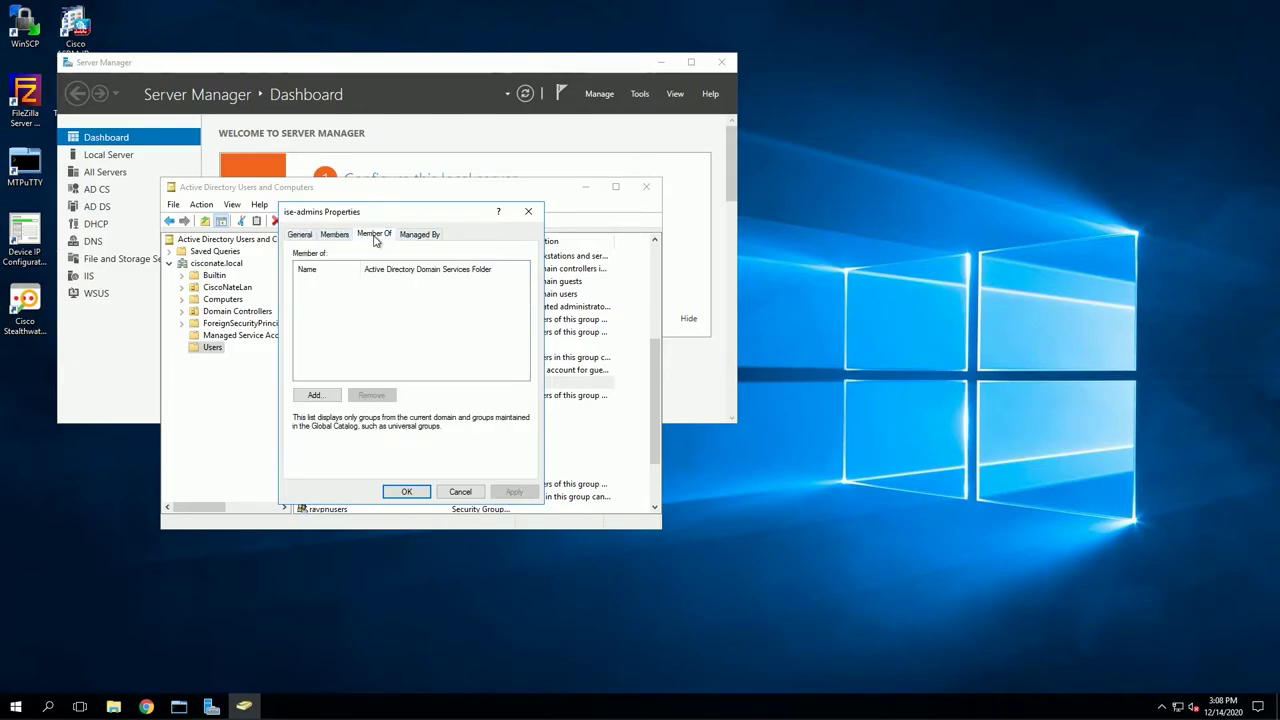
left_click(424, 236)
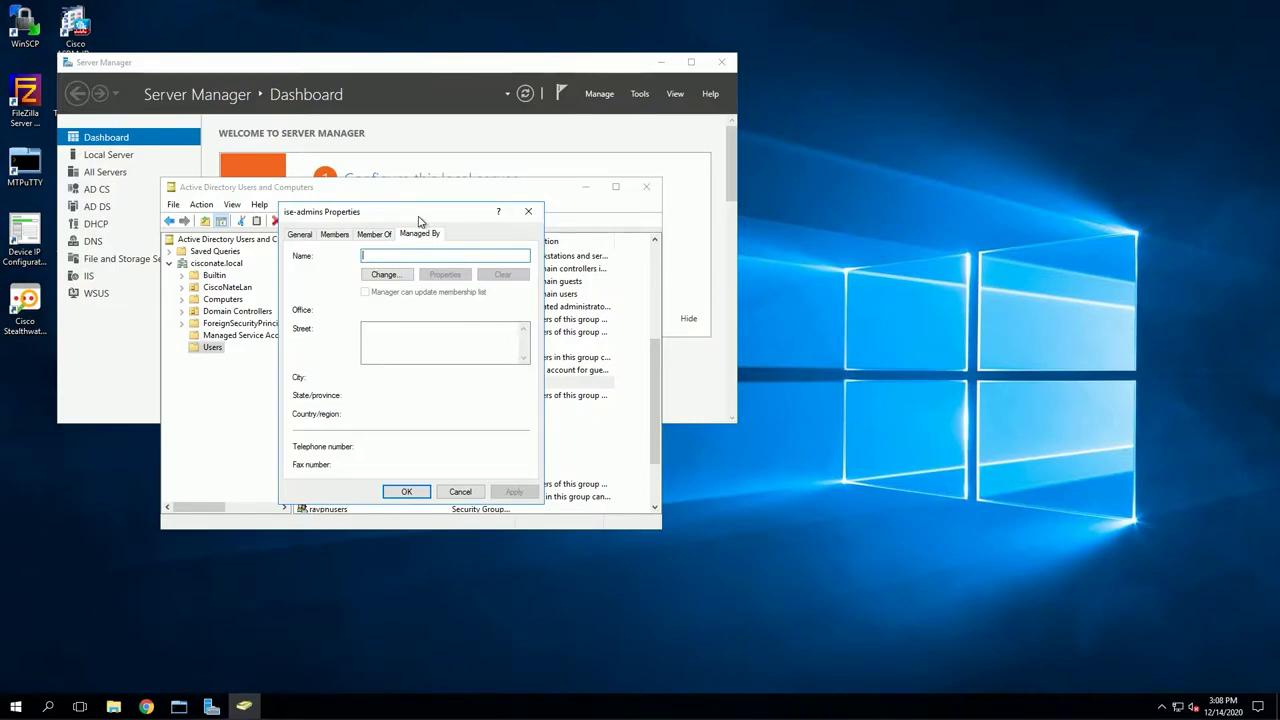
left_click(528, 211)
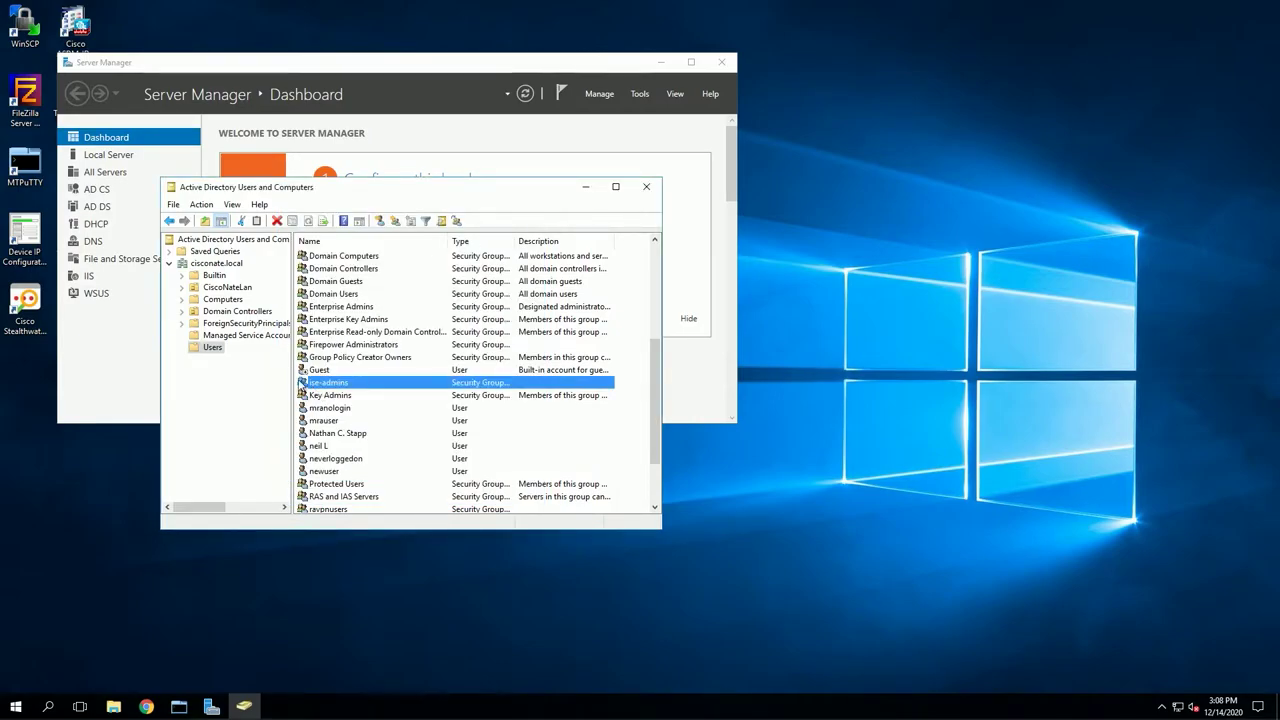
Reopen ise-admins on the Members tab and widen the Name column to show the full member.
double_click(320, 386)
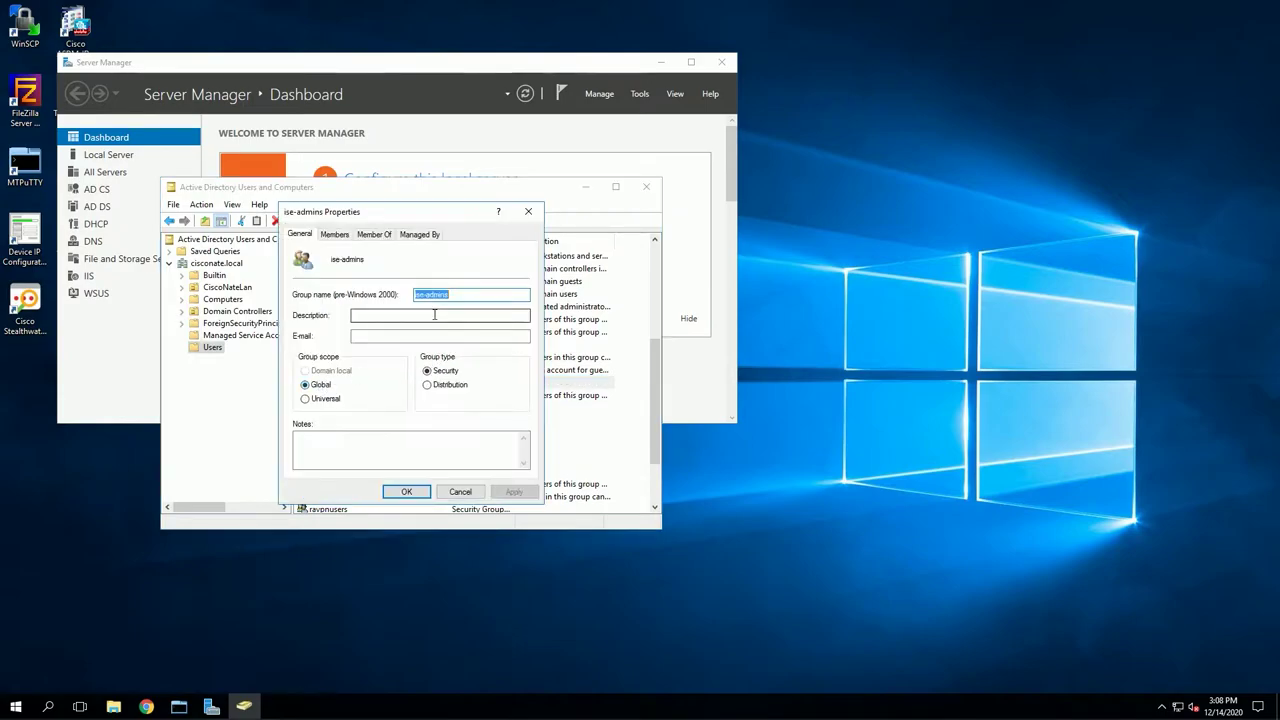
left_click(334, 234)
left_click_drag(362, 266, 401, 268)
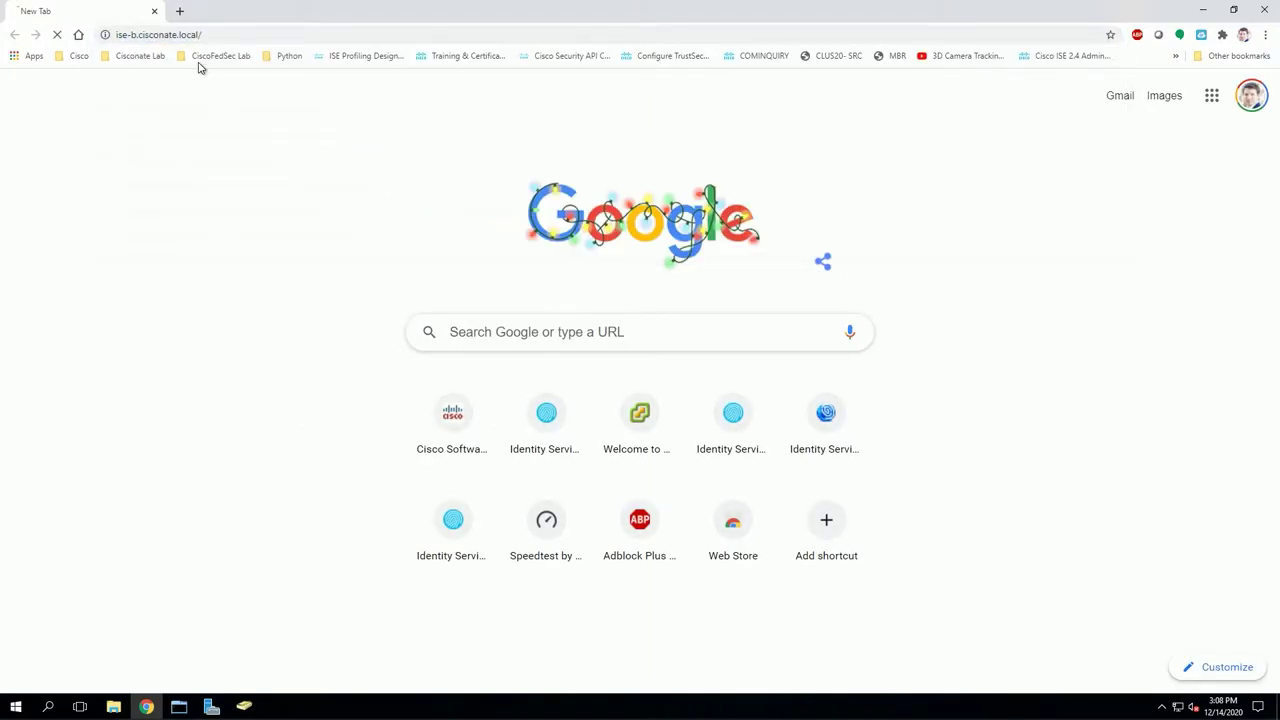
Sign in to ISE with the local admin username and password.
type("admin")
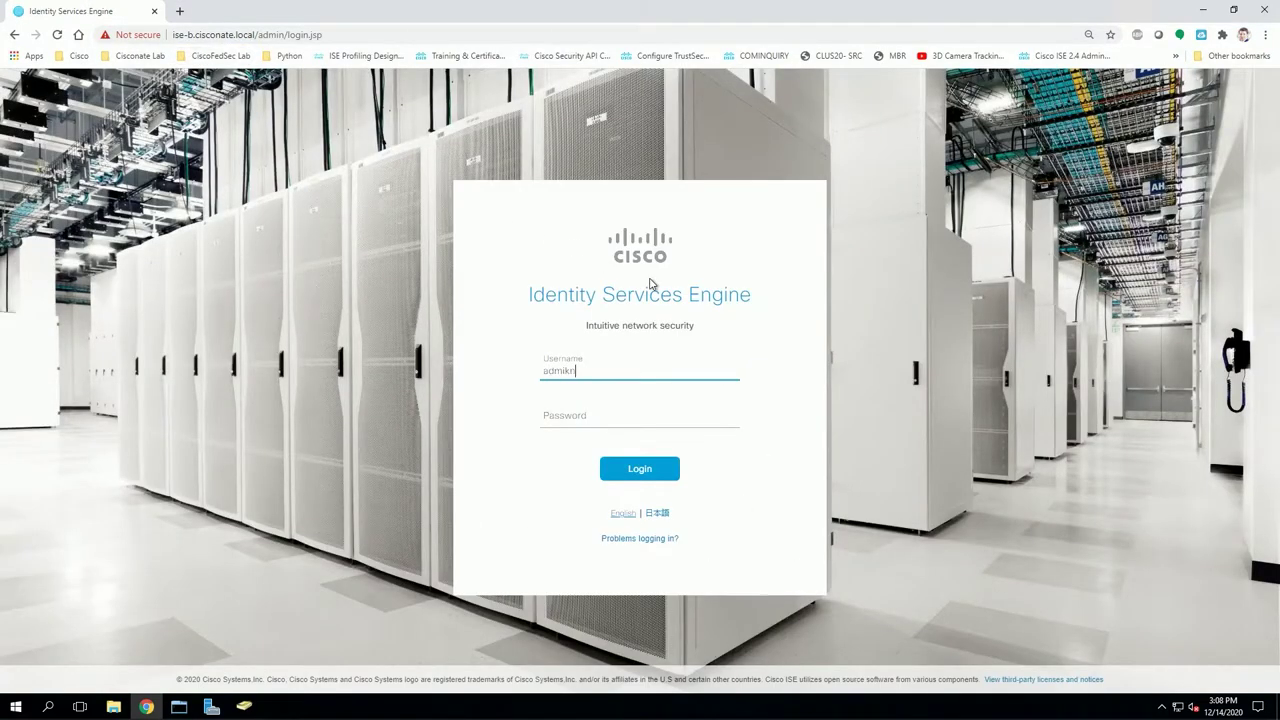
key("Tab")
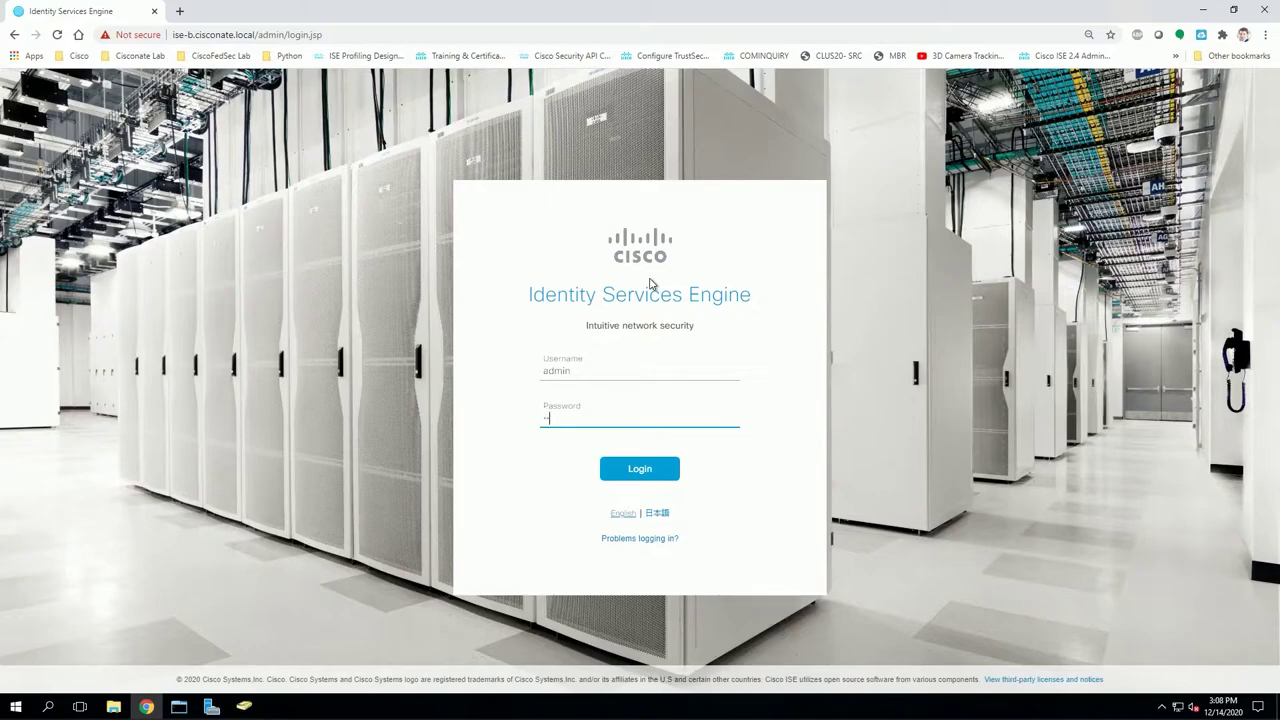
key("Return")
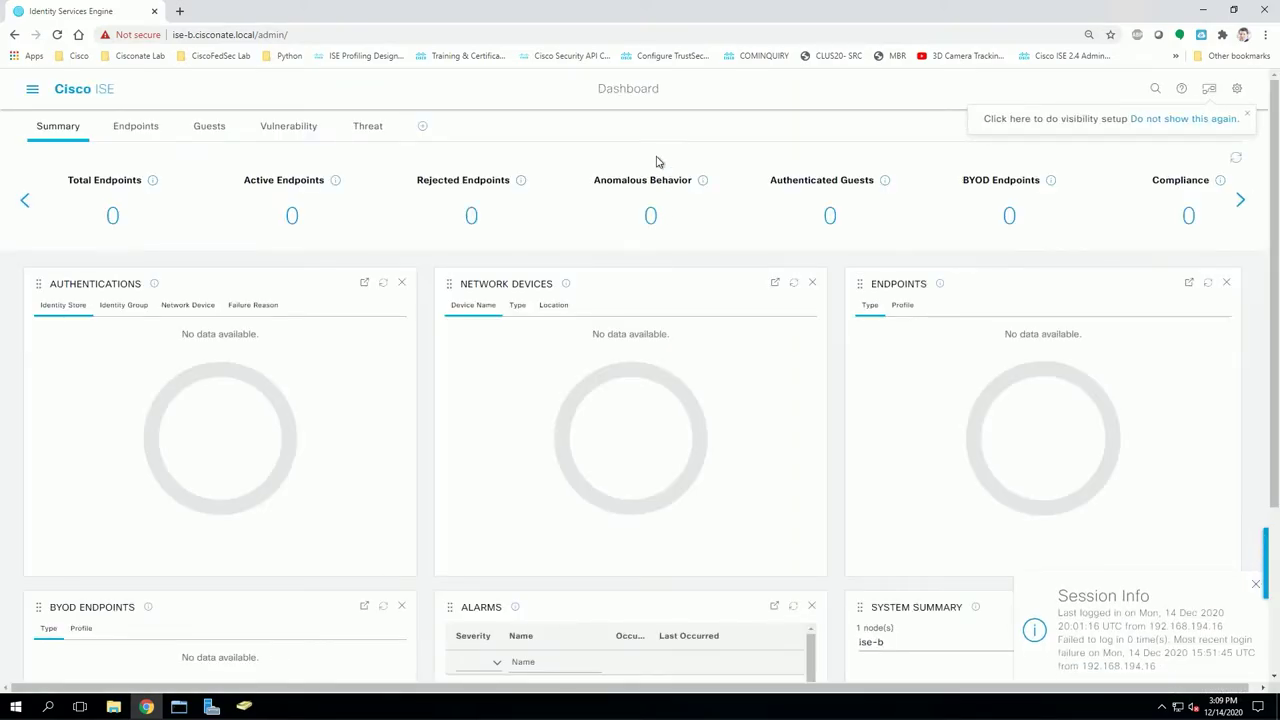
Go to Administration > System > Admin Access > Administrators > Admin Groups.
left_click(31, 89)
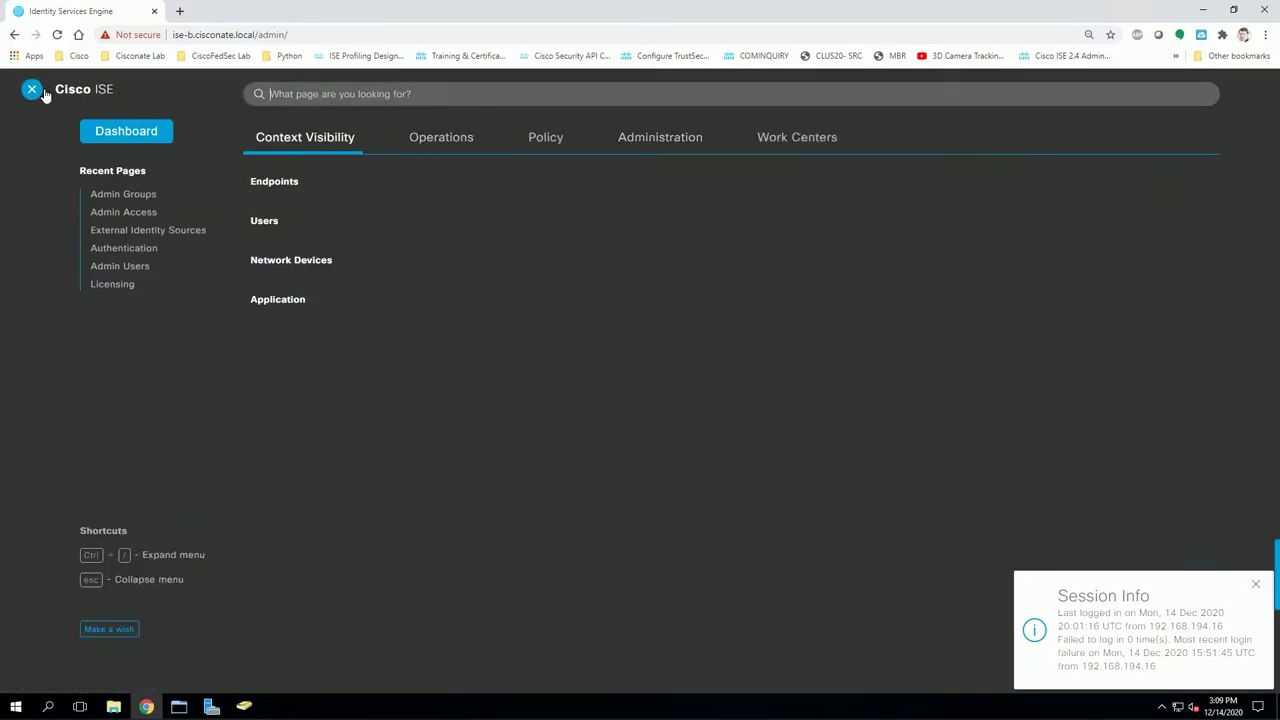
left_click(636, 149)
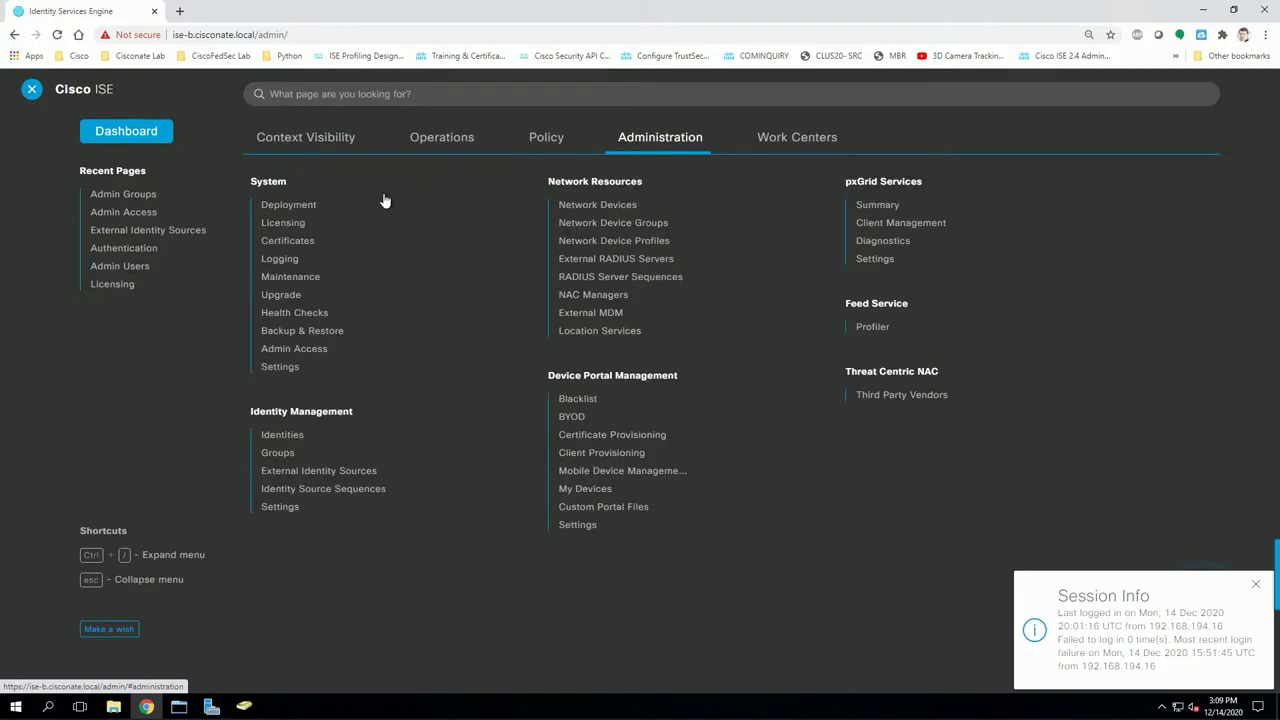
left_click(272, 352)
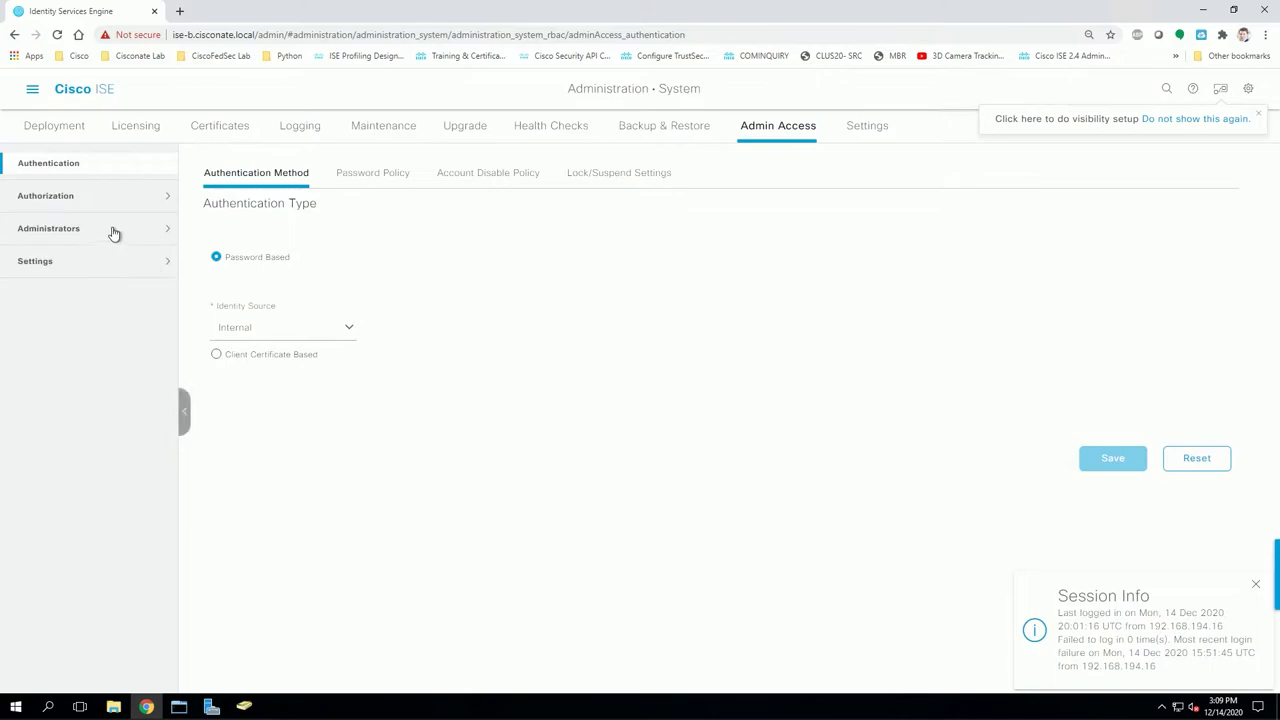
left_click(113, 229)
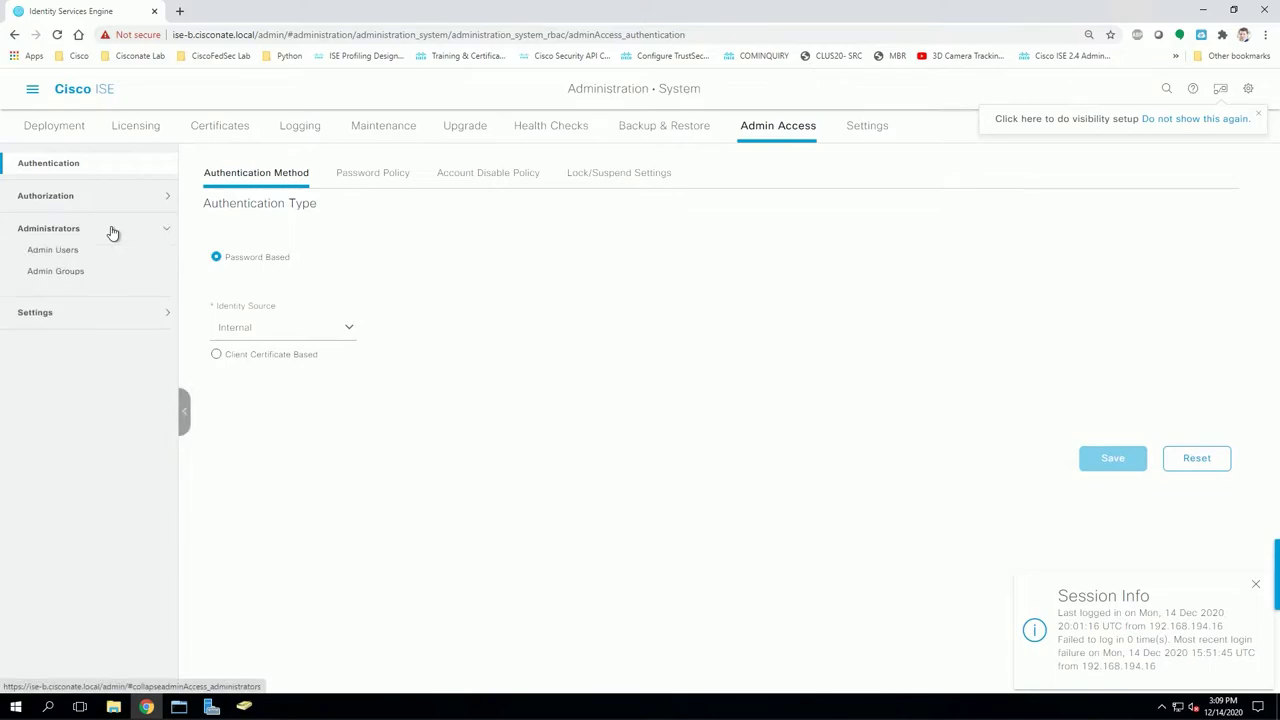
left_click(60, 275)
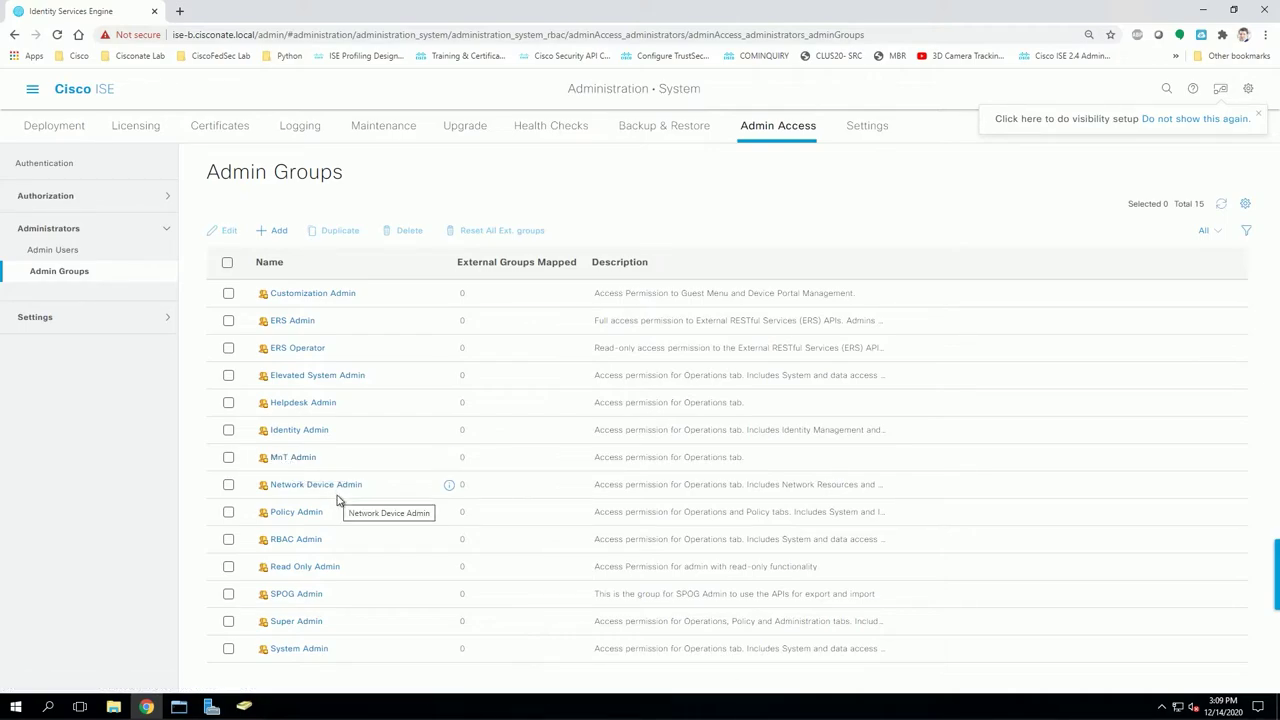
Mark Super Admin as External and find no external groups available to map.
left_click(284, 624)
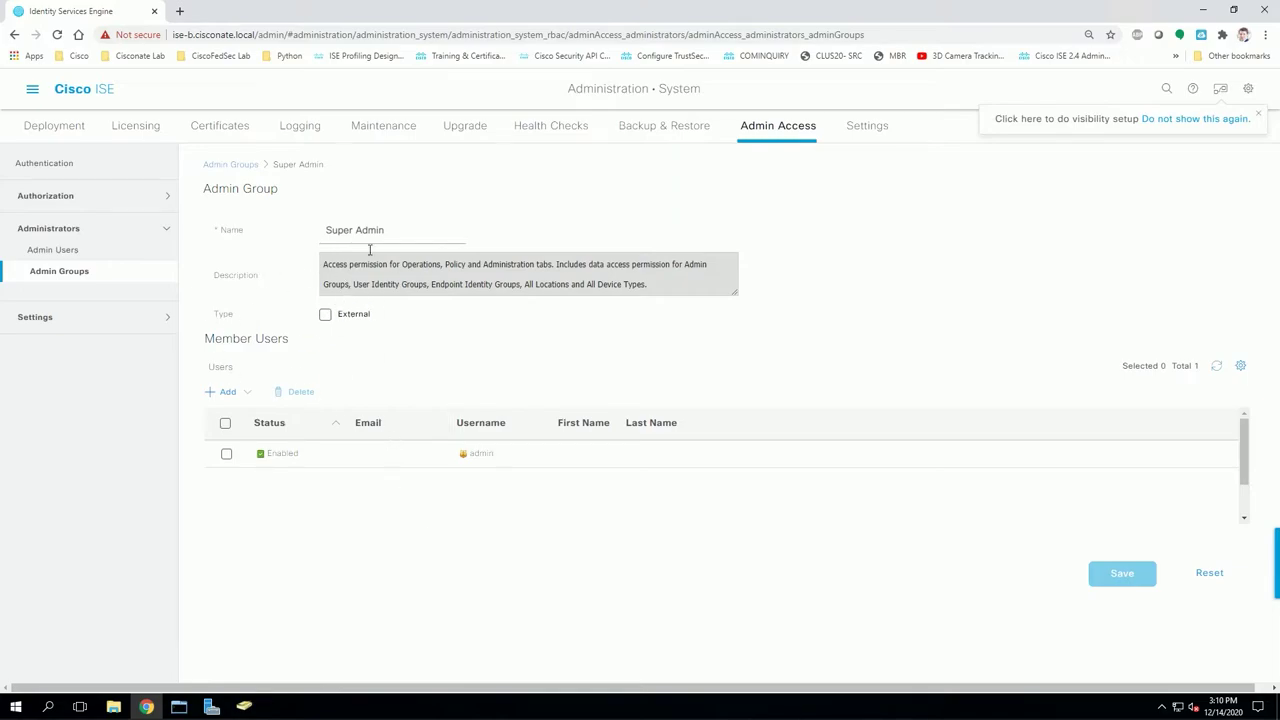
left_click(325, 314)
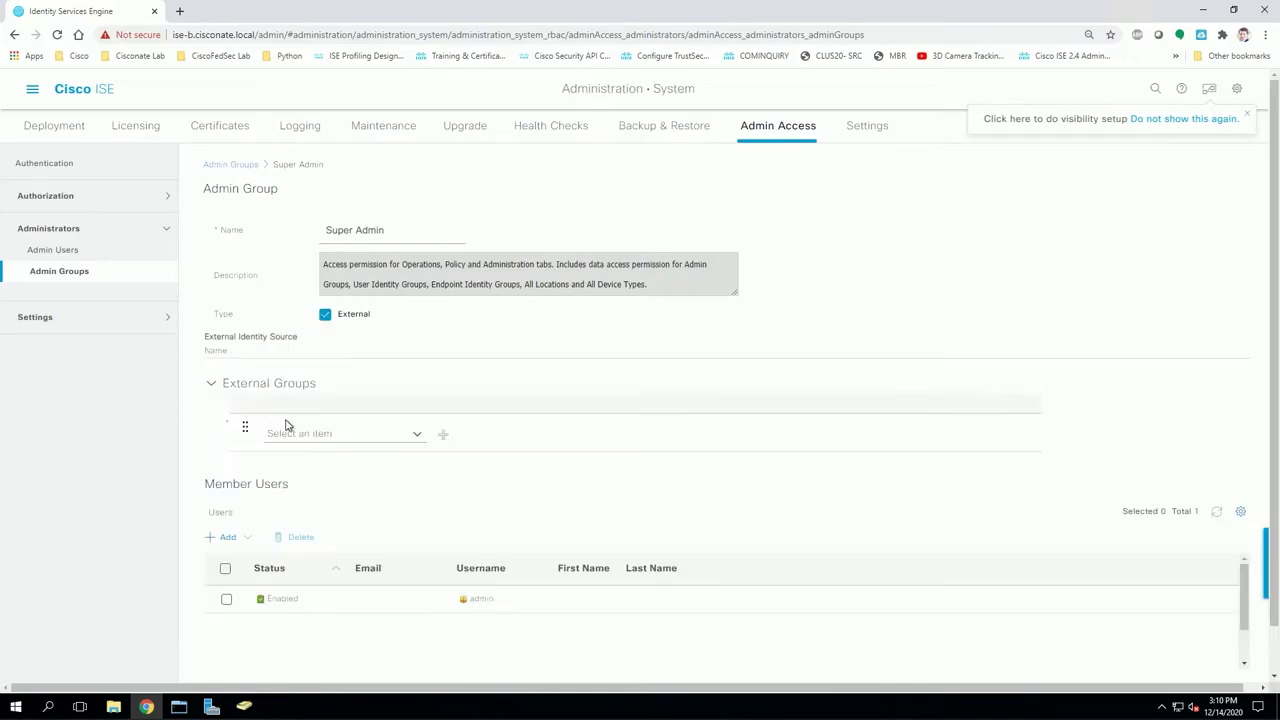
left_click(419, 437)
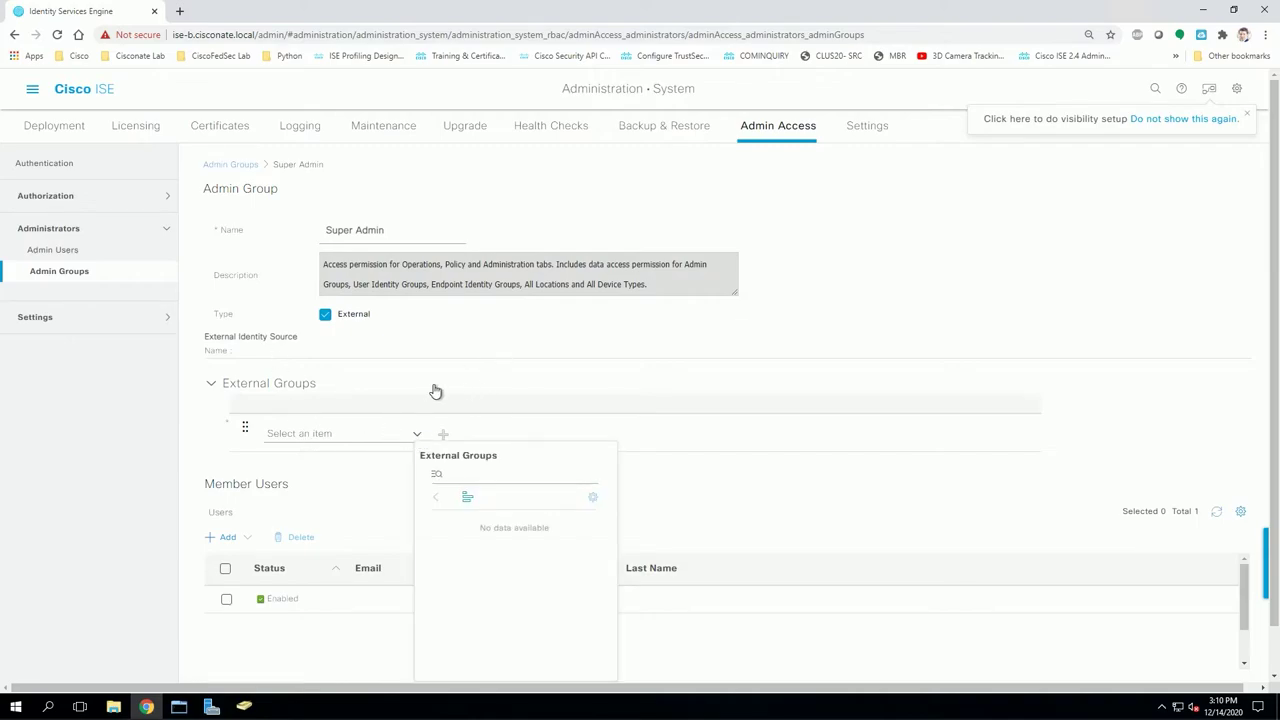
left_click(463, 352)
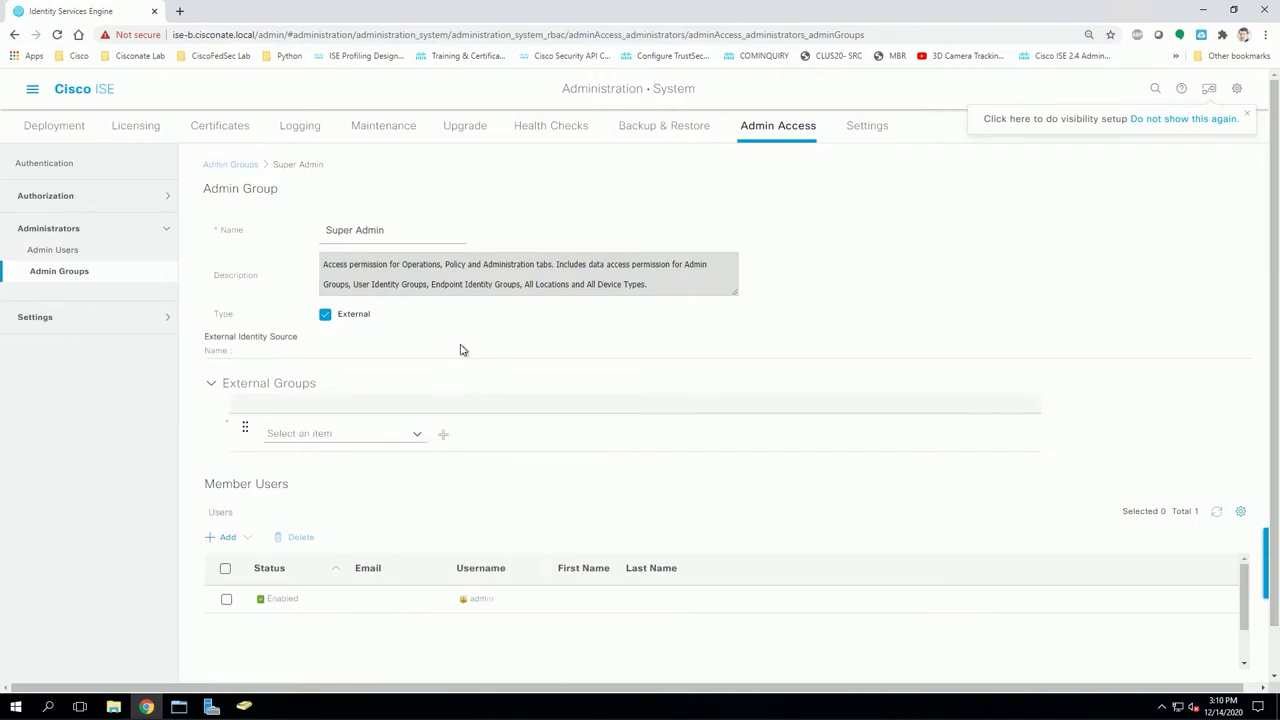
left_click(418, 434)
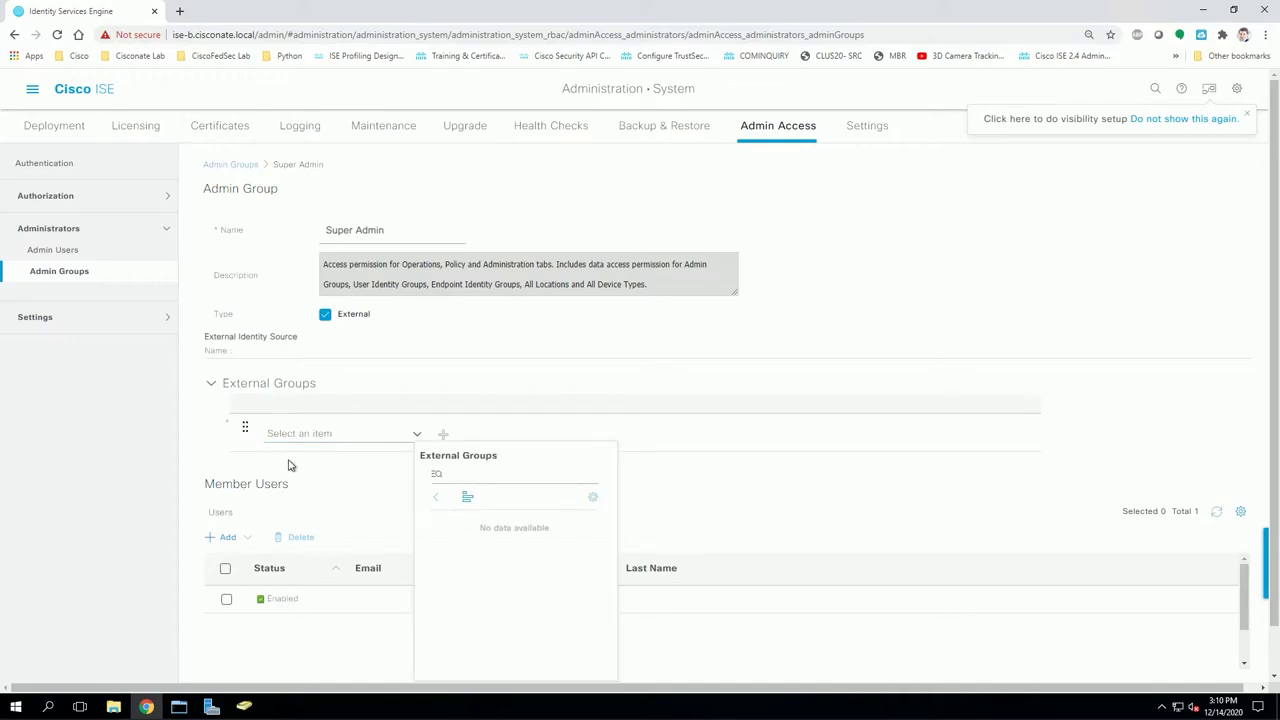
left_click(514, 434)
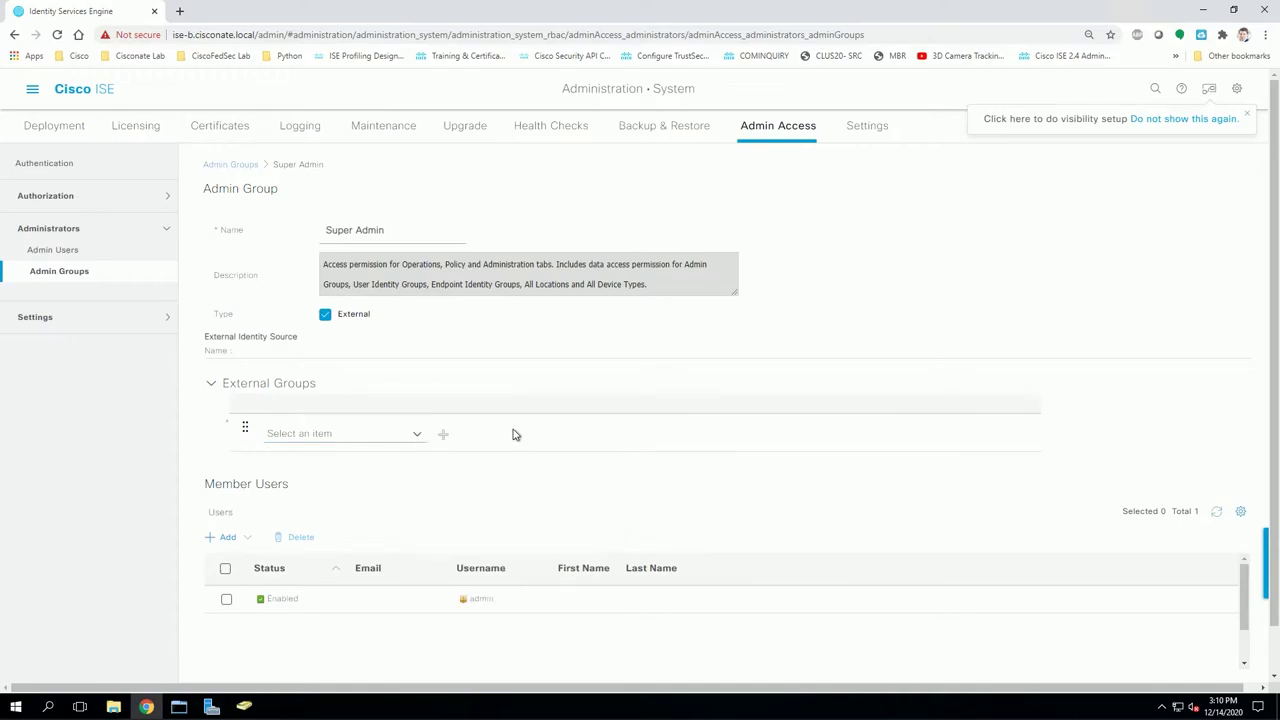
left_click(443, 437)
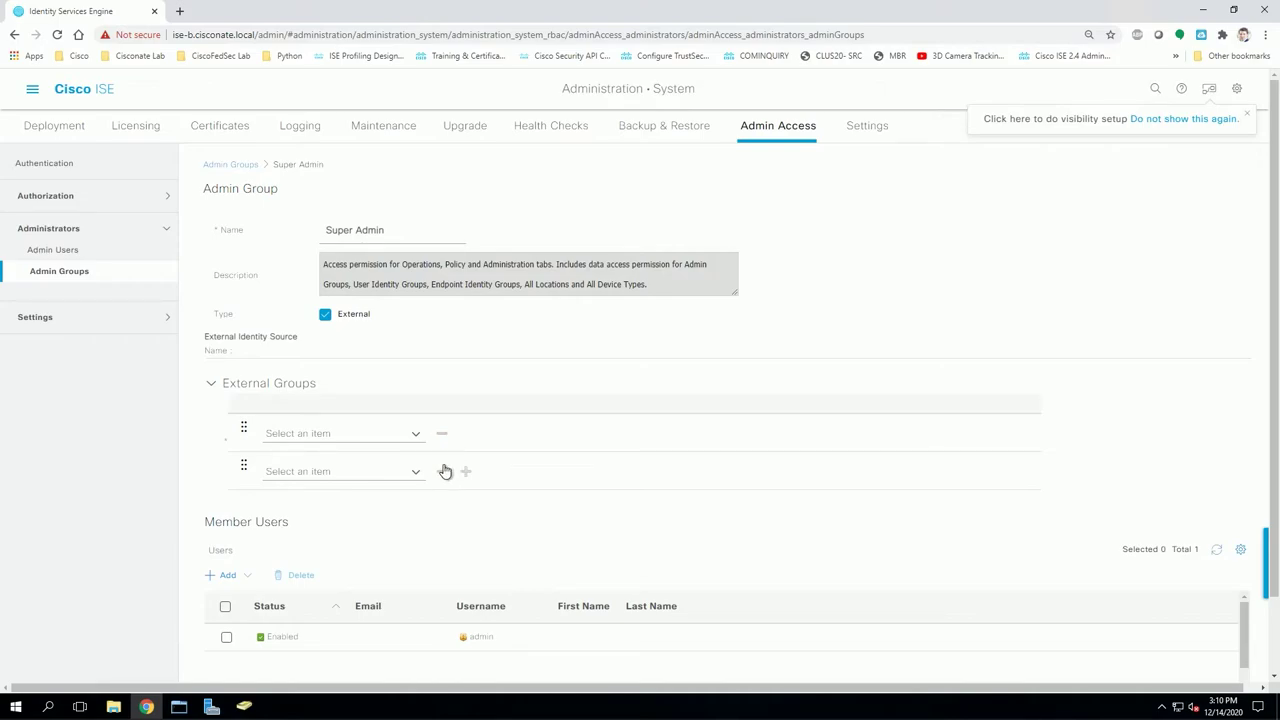
left_click(442, 471)
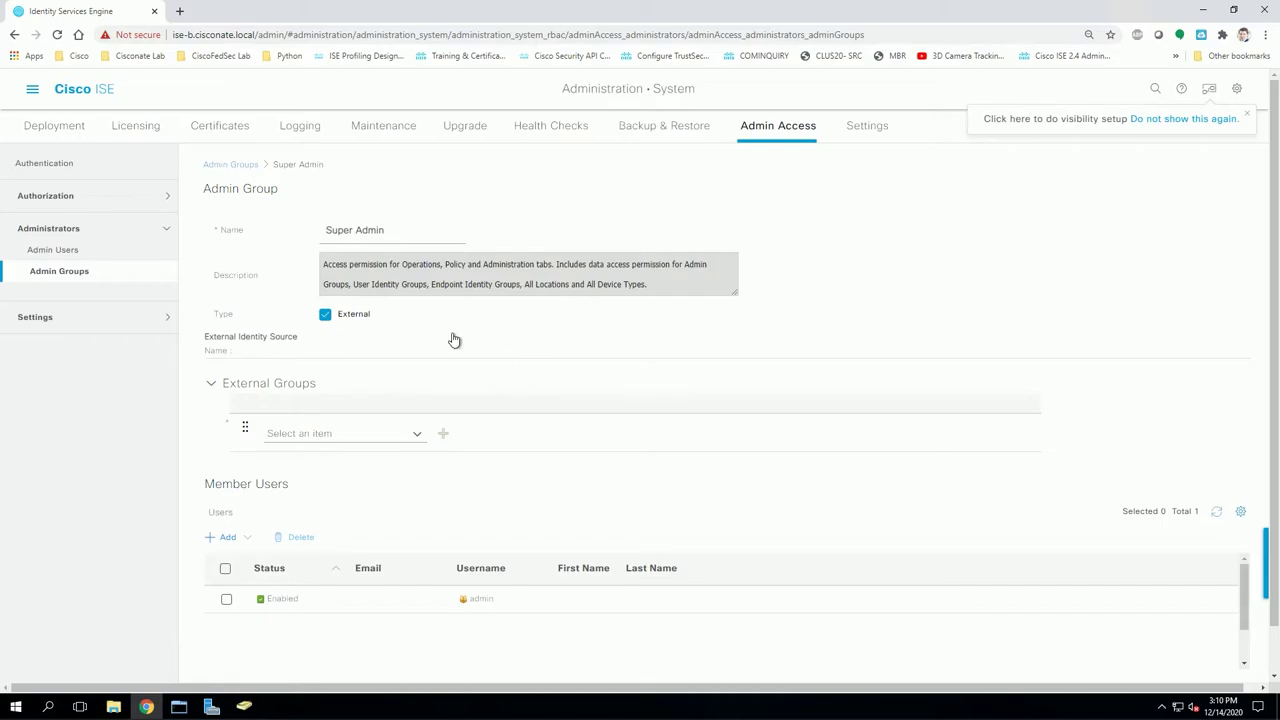
left_click(28, 99)
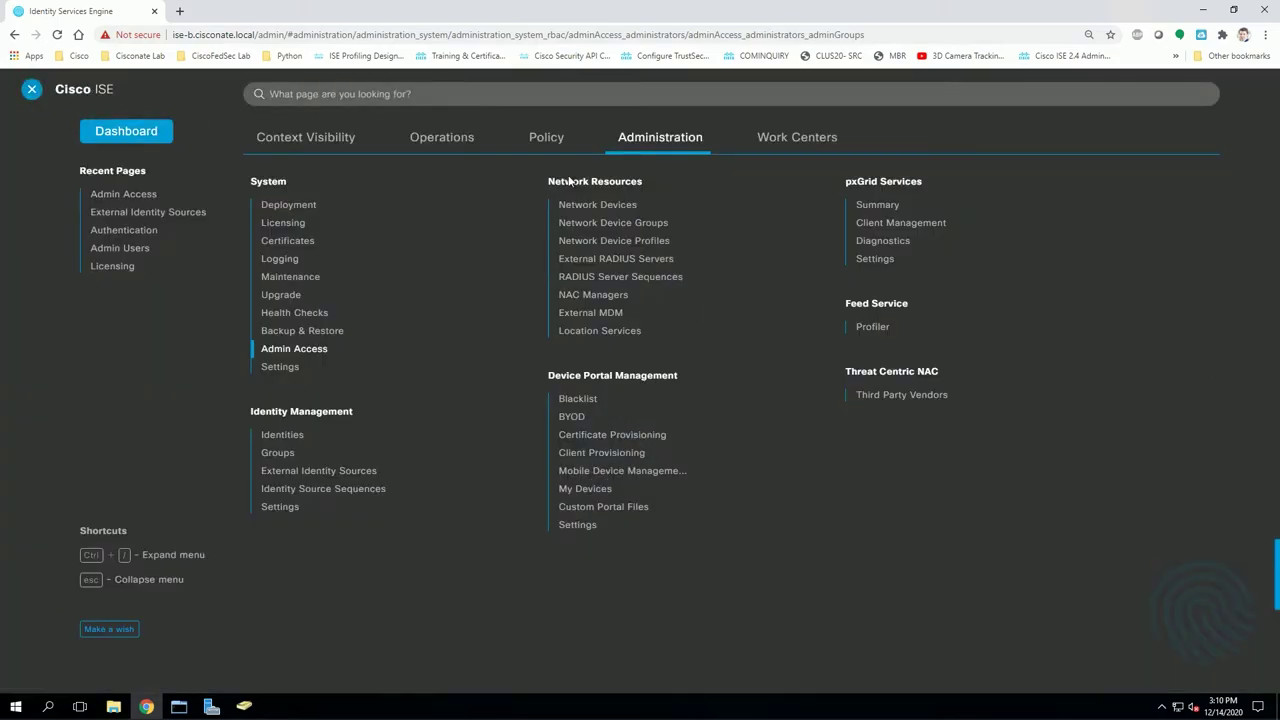
Discard the Super Admin changes and view the CISCONATE_AD join point's empty Groups tab.
left_click(303, 472)
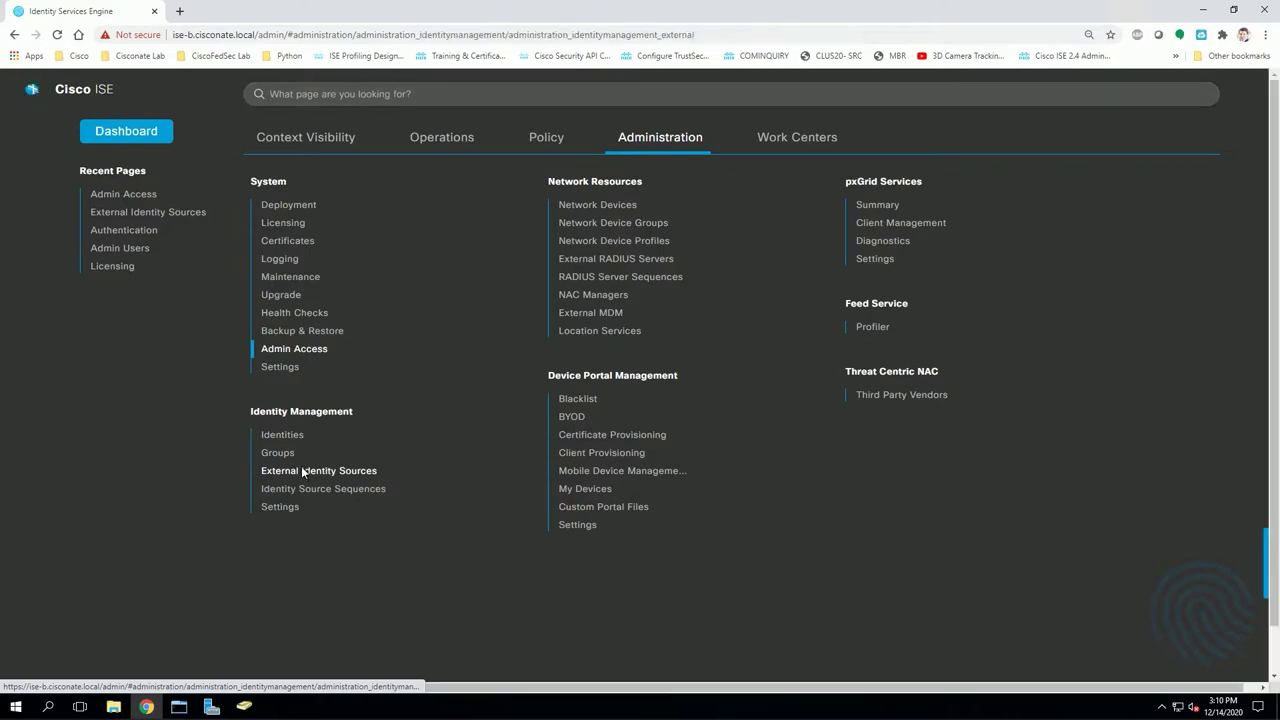
left_click(669, 246)
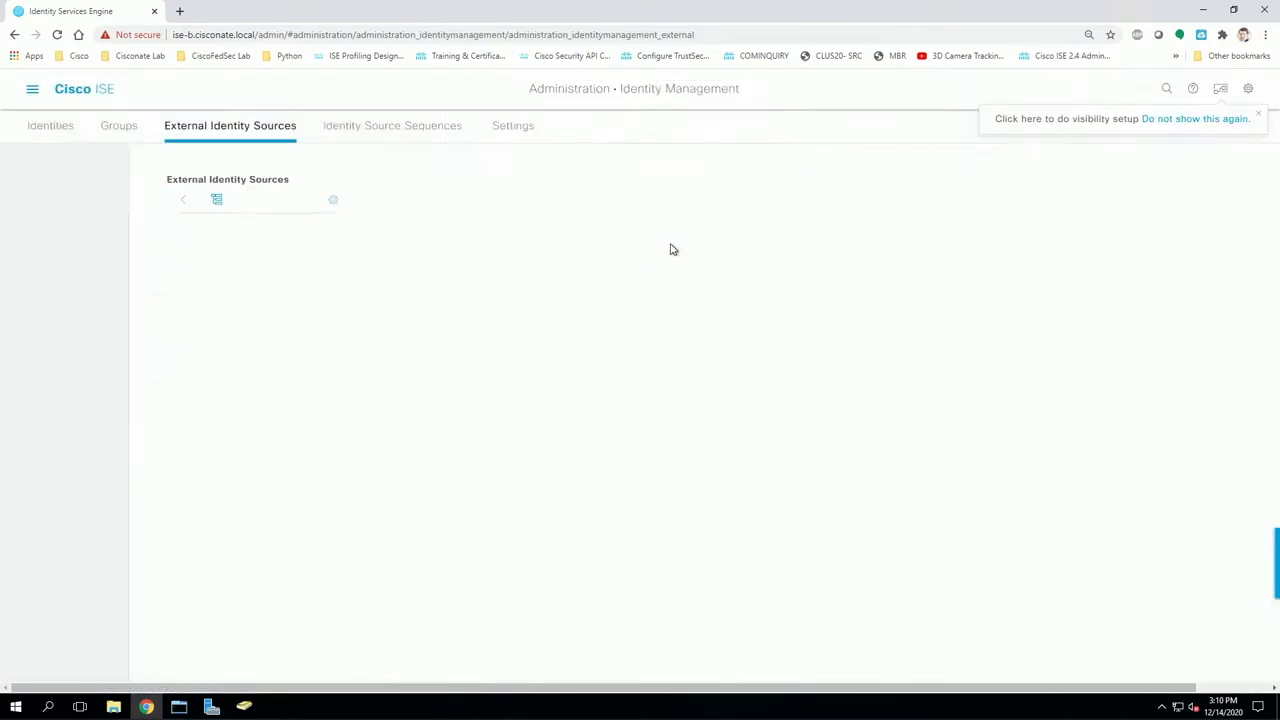
left_click(121, 284)
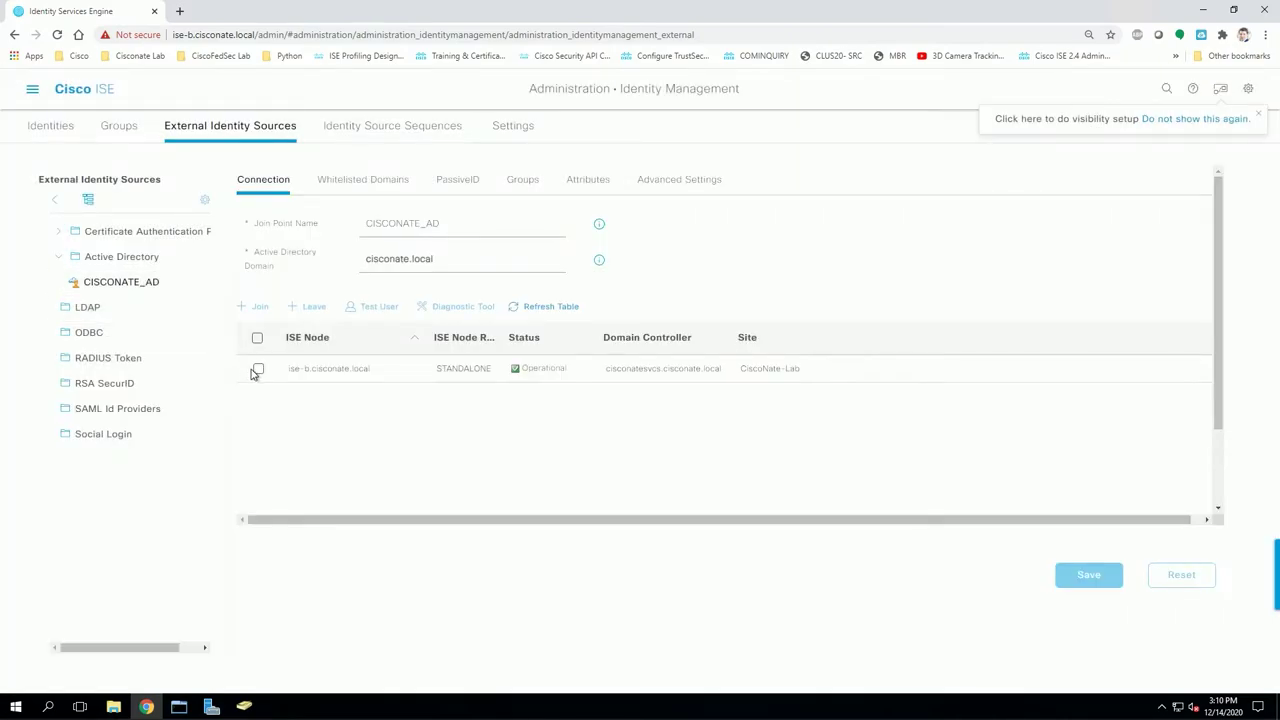
left_click(521, 180)
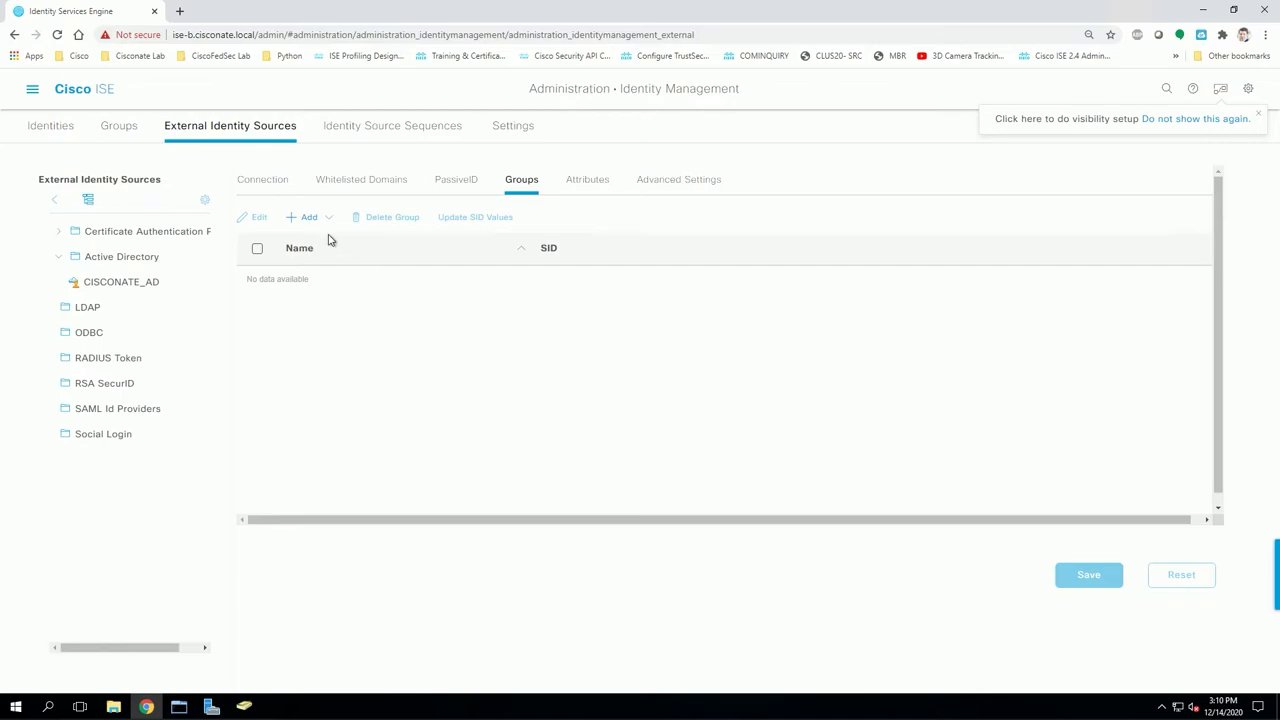
Retrieve all cisconate.local groups in the Select Directory Groups dialog.
left_click(303, 217)
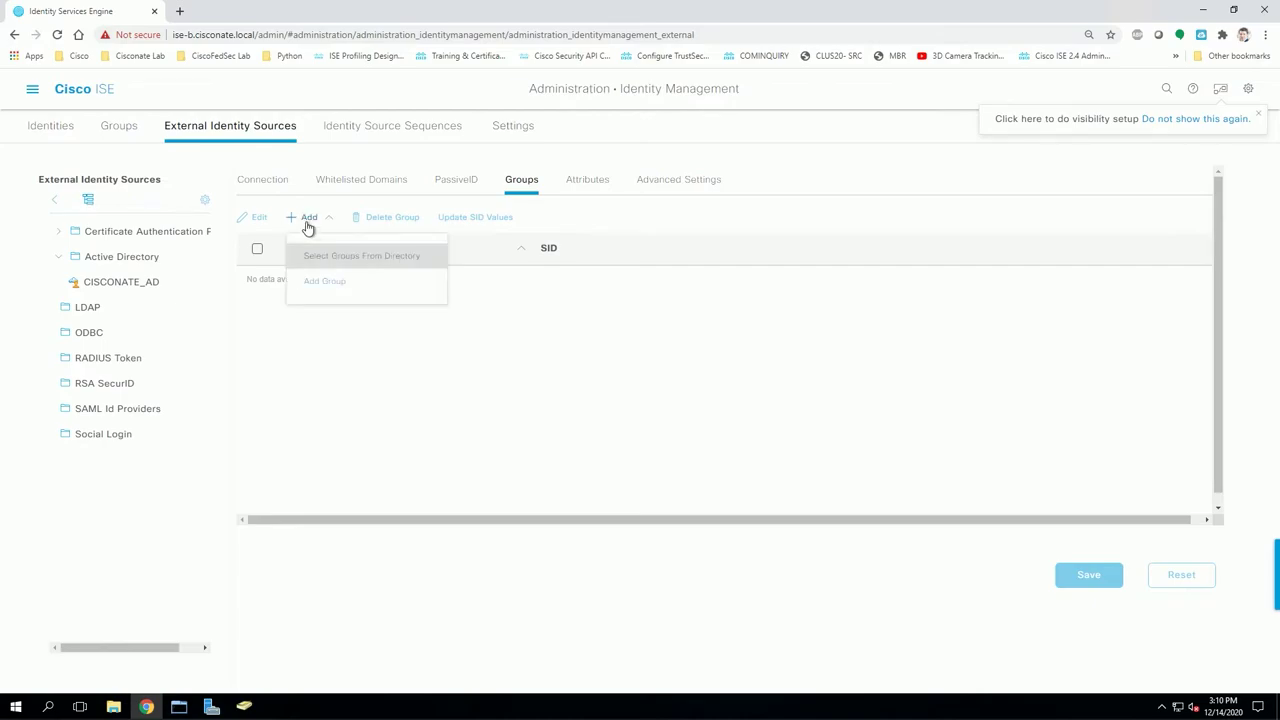
left_click(346, 260)
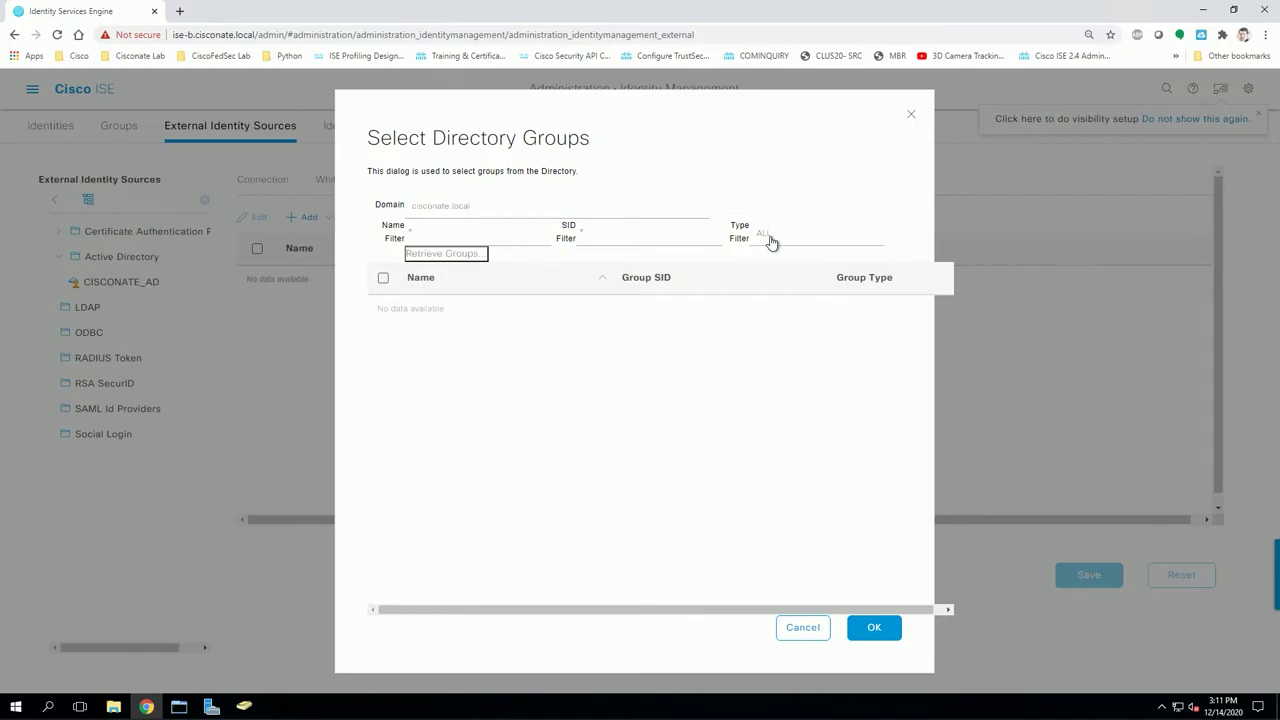
left_click(442, 257)
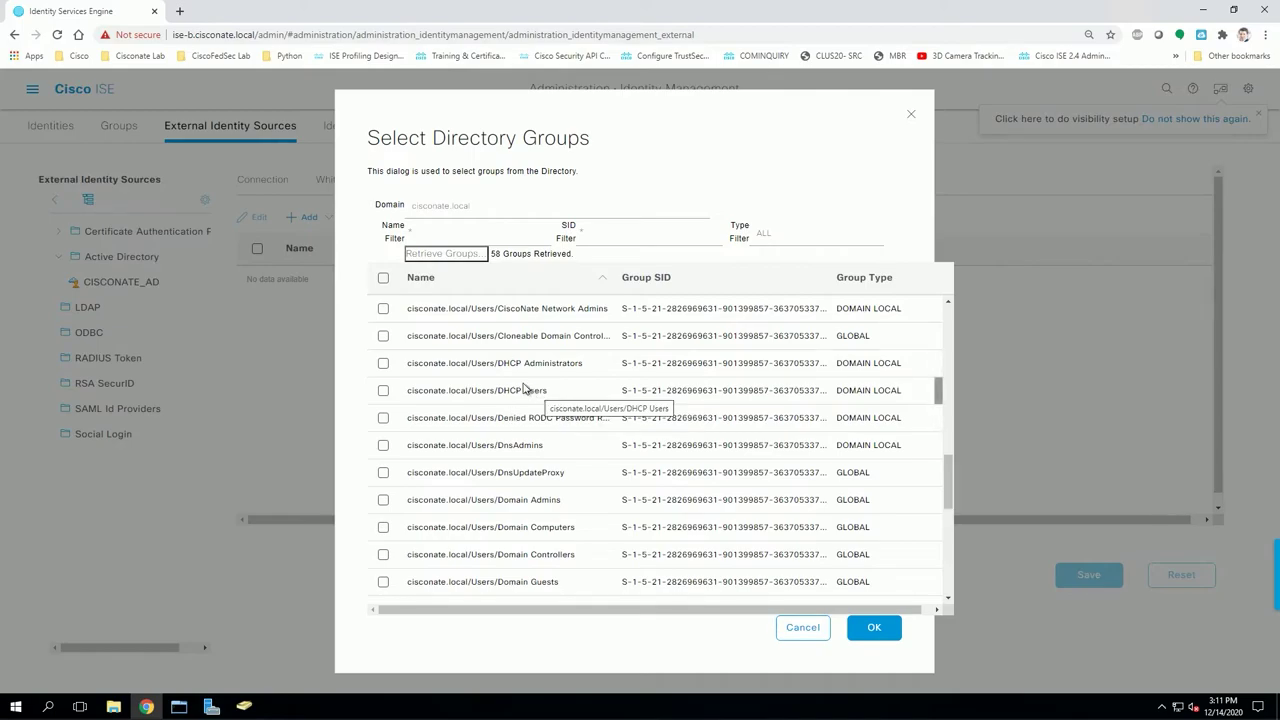
Add CiscoNate Network Admins, ise-admins, sshusers and Firepower Administrators, then save the join point.
left_click(383, 309)
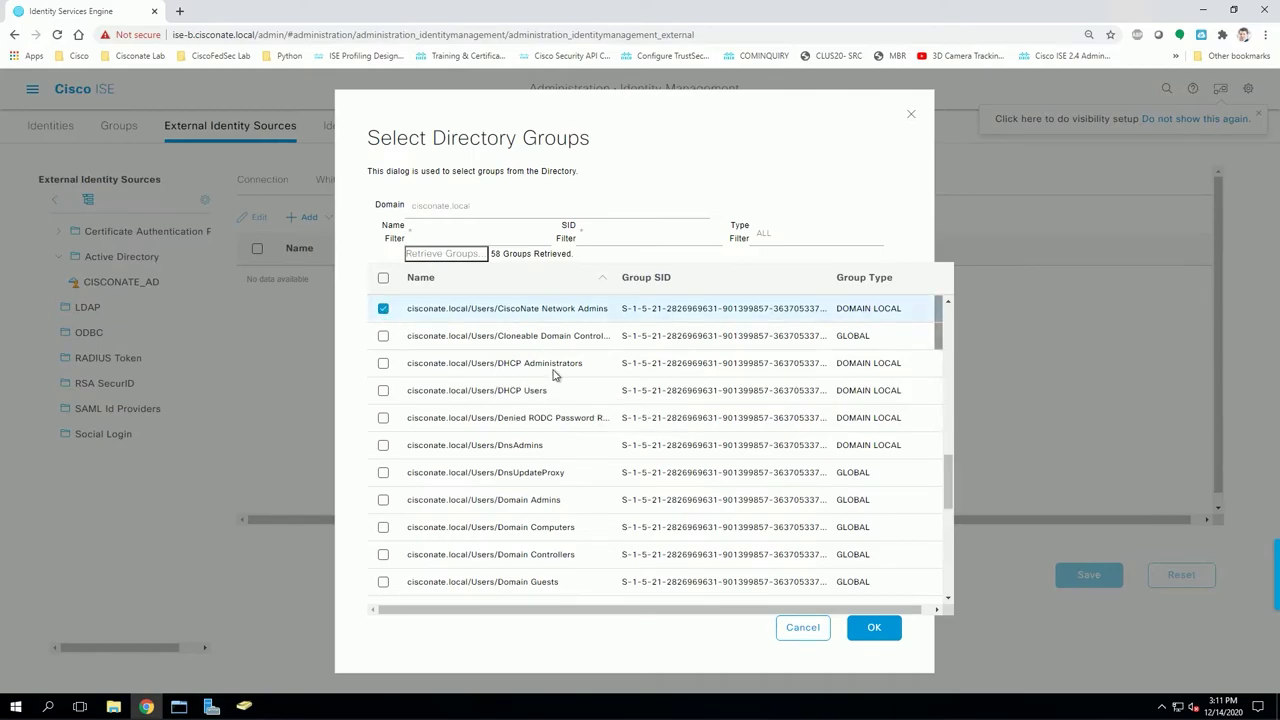
scroll(580, 398, "up", 1)
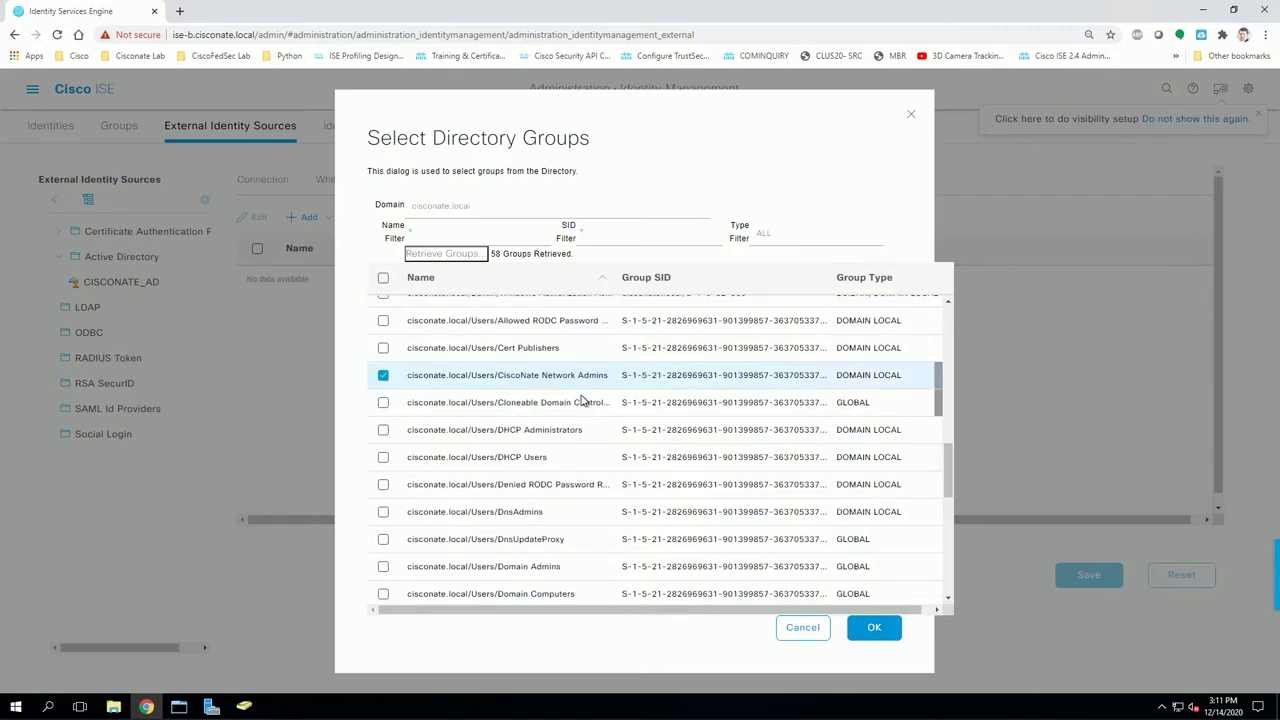
scroll(580, 398, "down", 5)
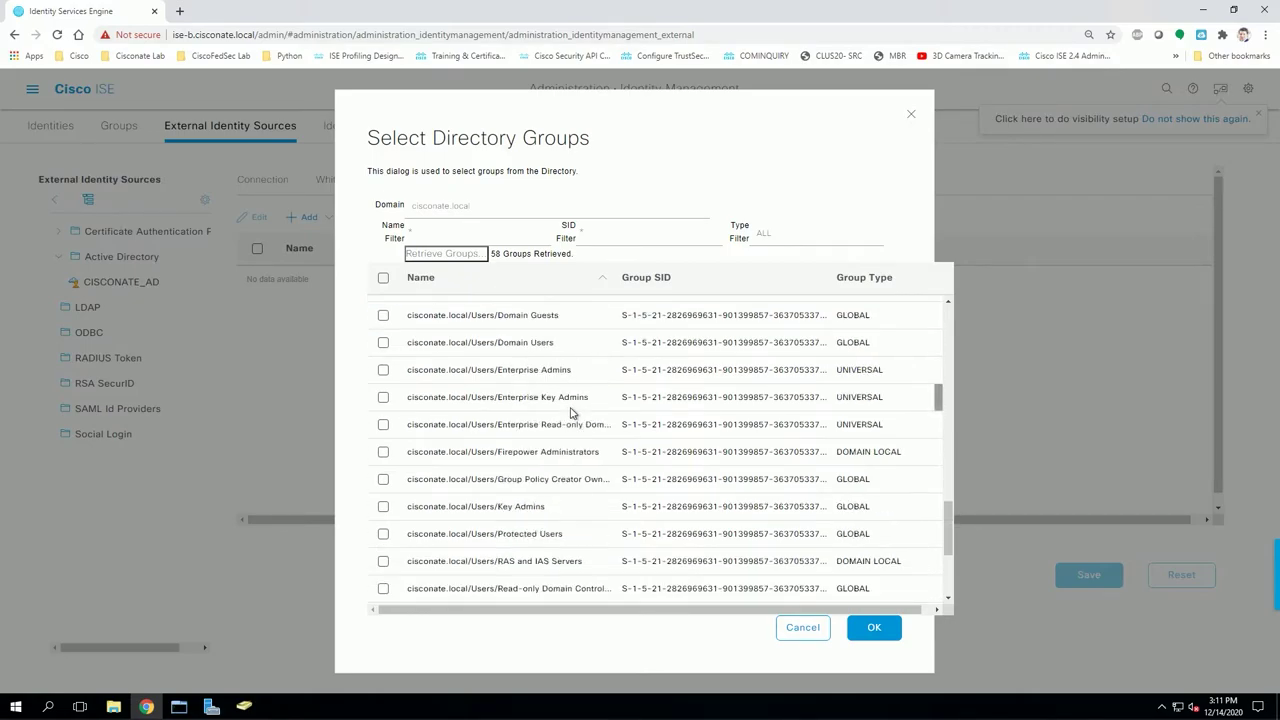
scroll(571, 412, "down", 4)
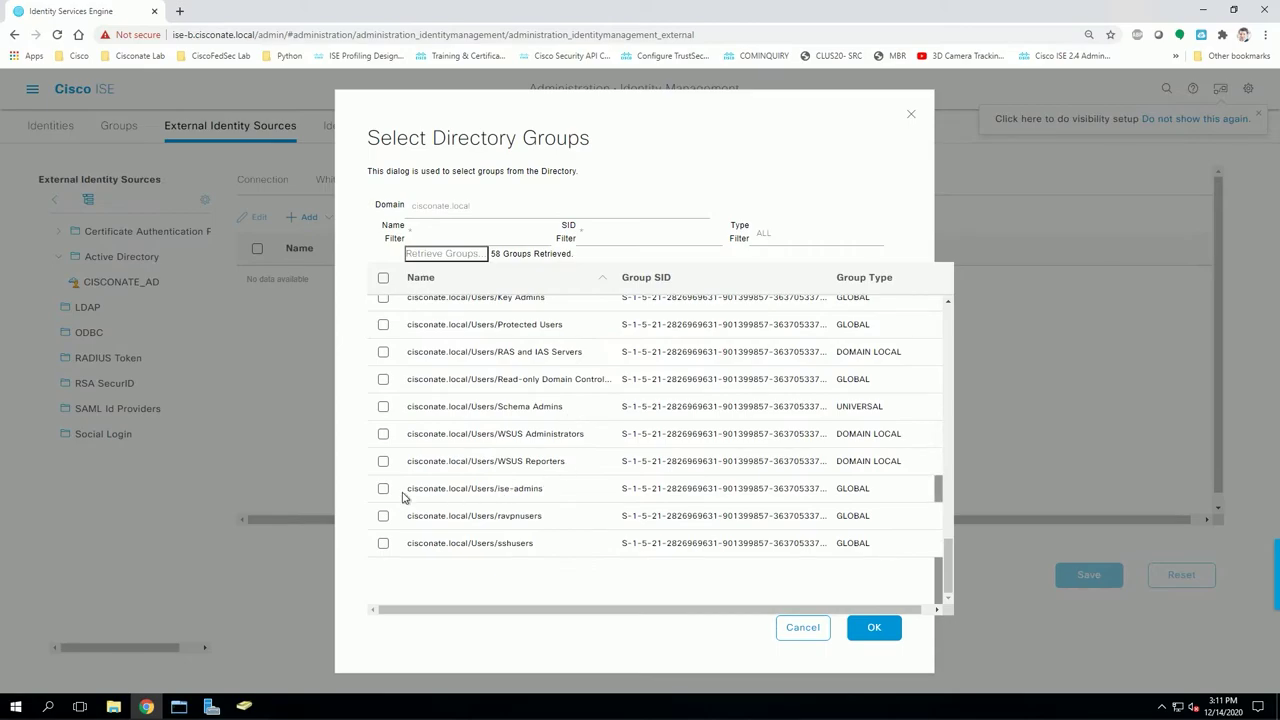
left_click(384, 490)
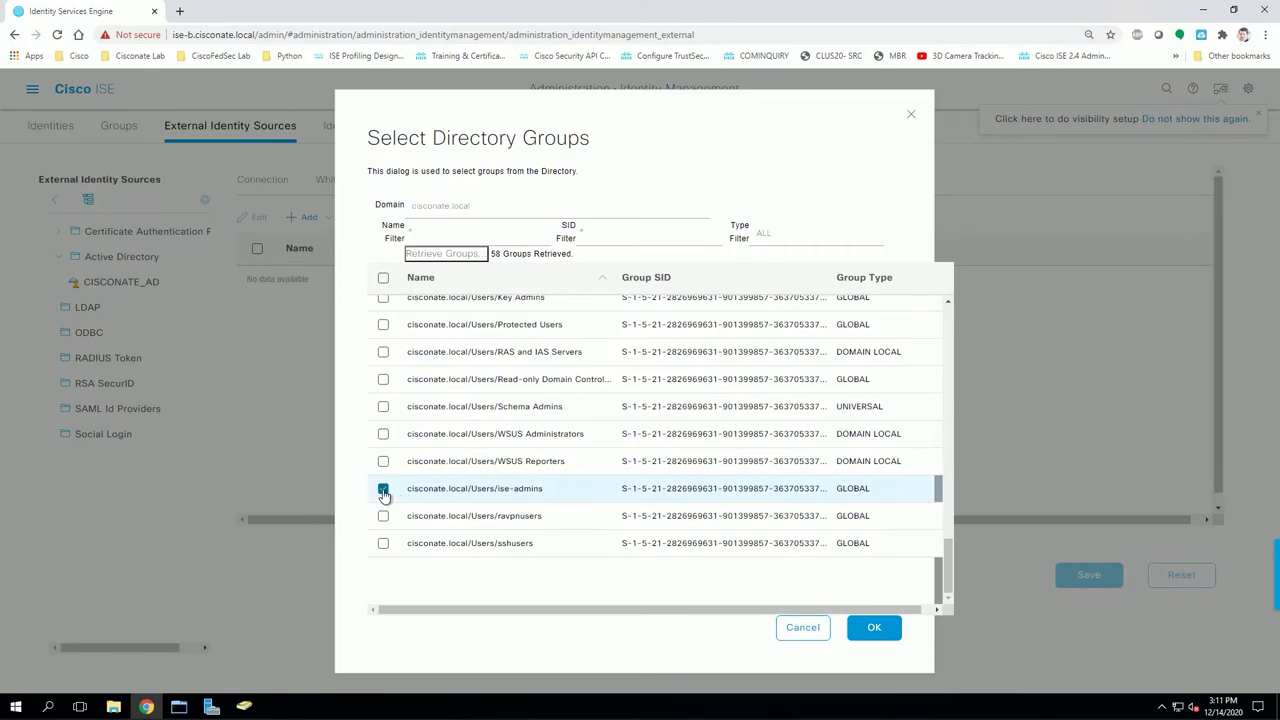
left_click(383, 543)
scroll(597, 449, "up", 3)
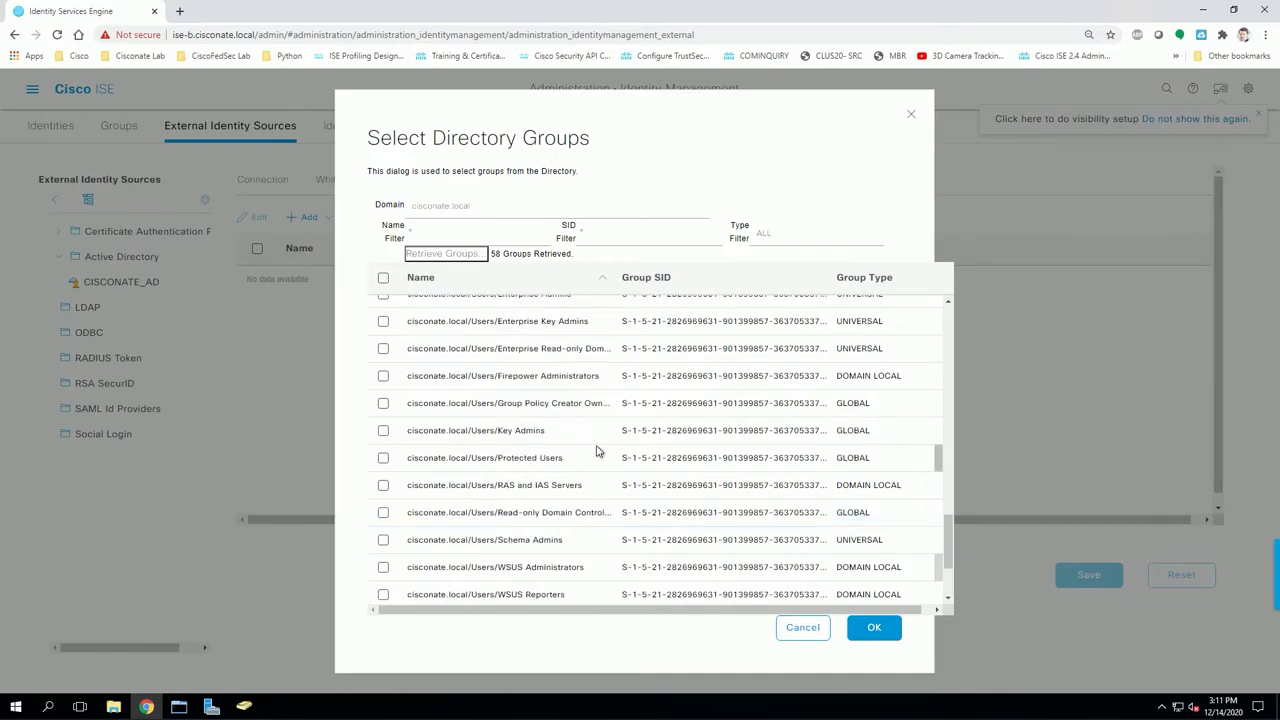
left_click(383, 376)
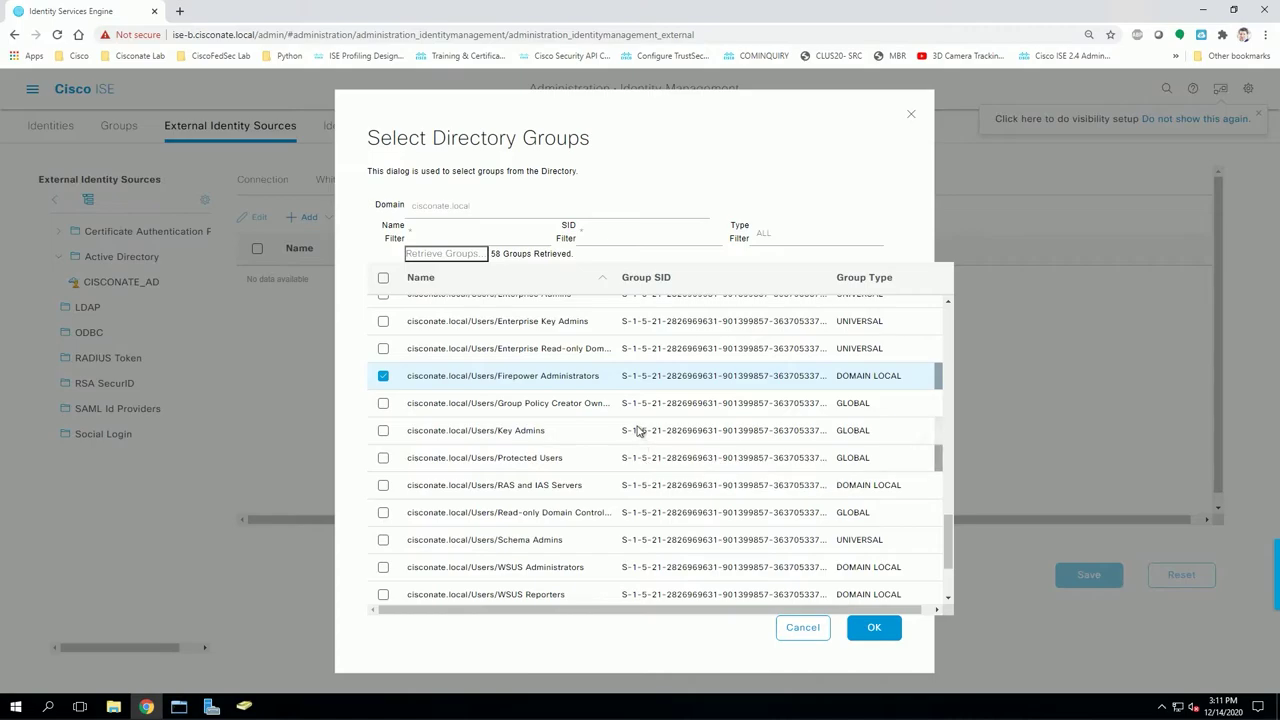
scroll(638, 430, "up", 3)
scroll(638, 430, "up", 5)
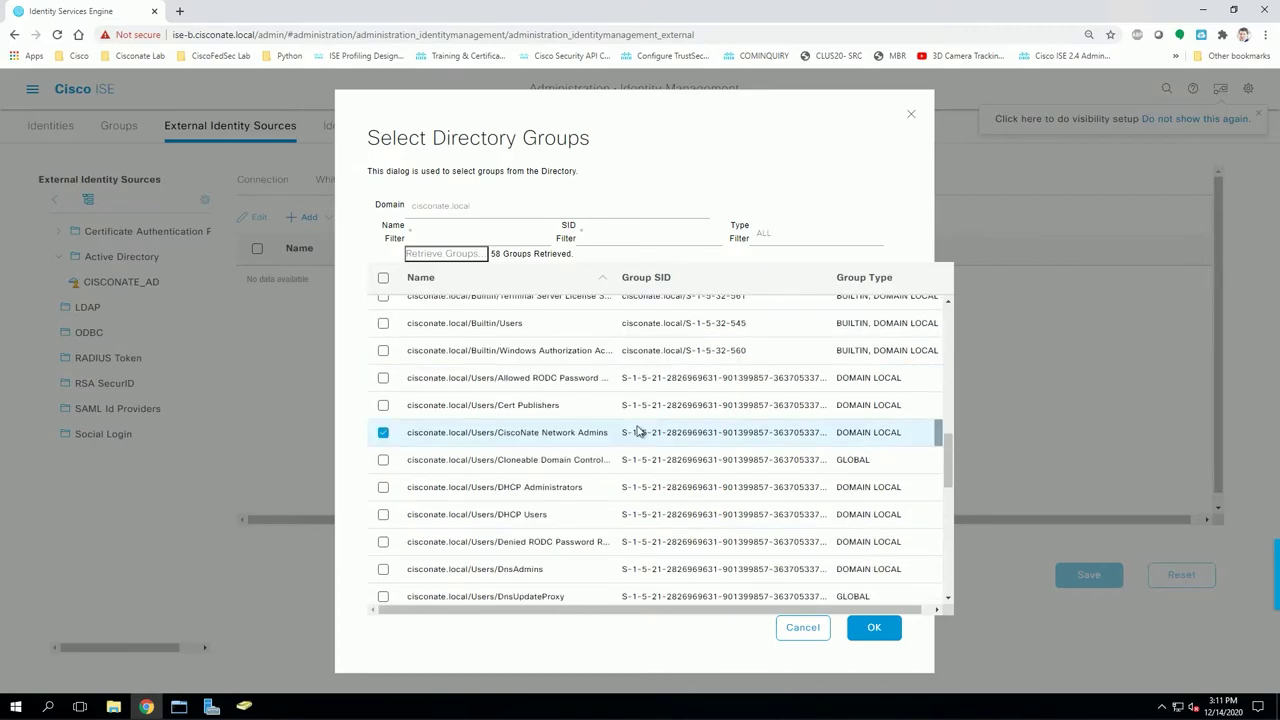
left_click(873, 628)
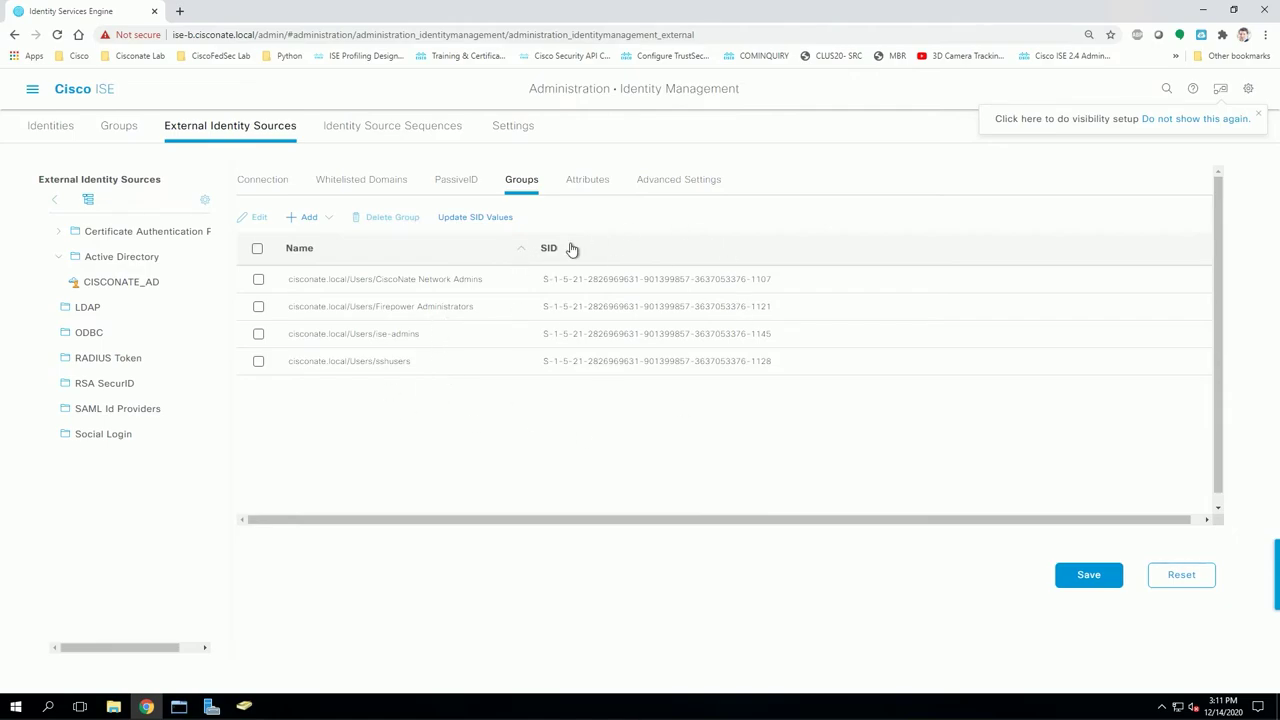
left_click(1087, 576)
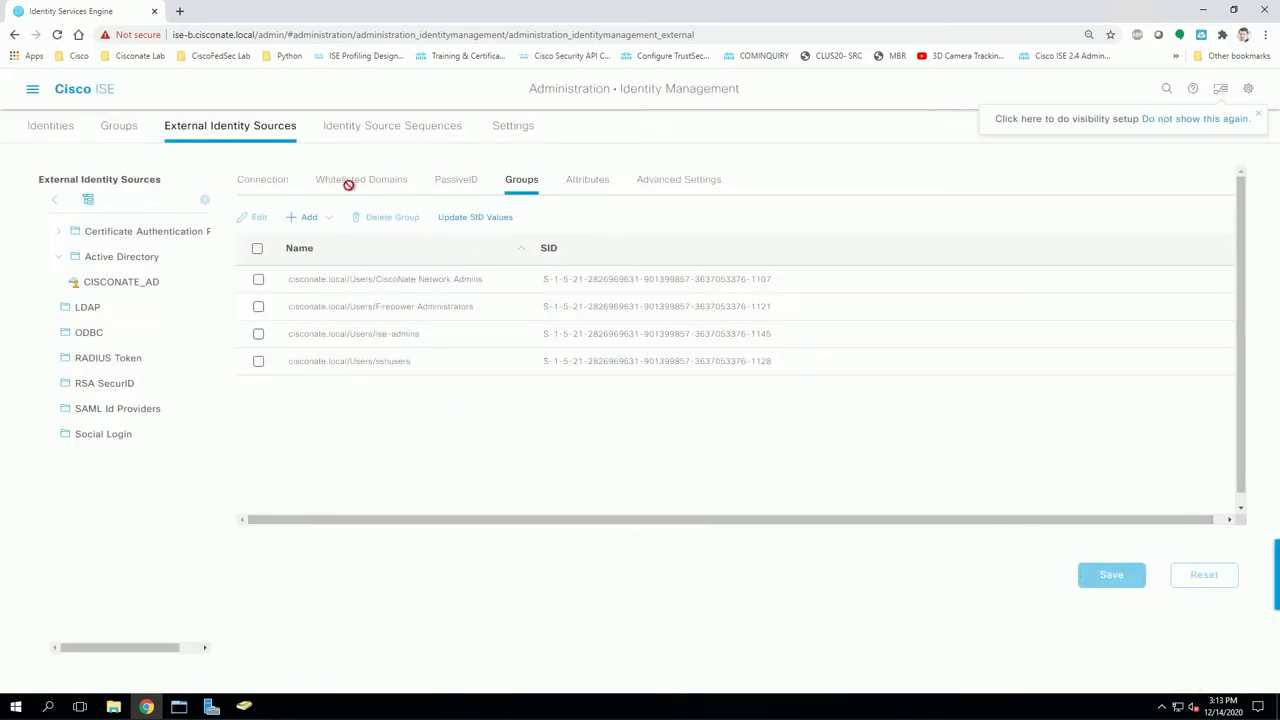
Set the password-based admin authentication identity source to AD:CISCONATE_AD and save.
left_click(33, 91)
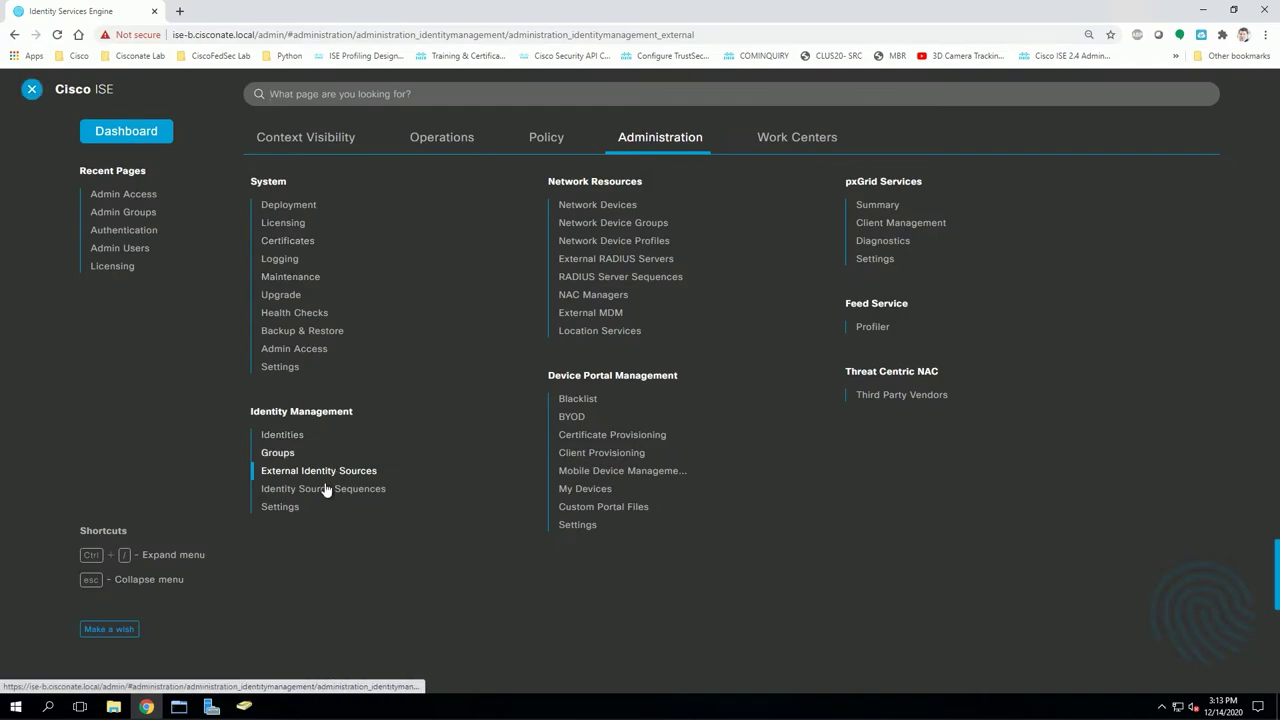
left_click(280, 350)
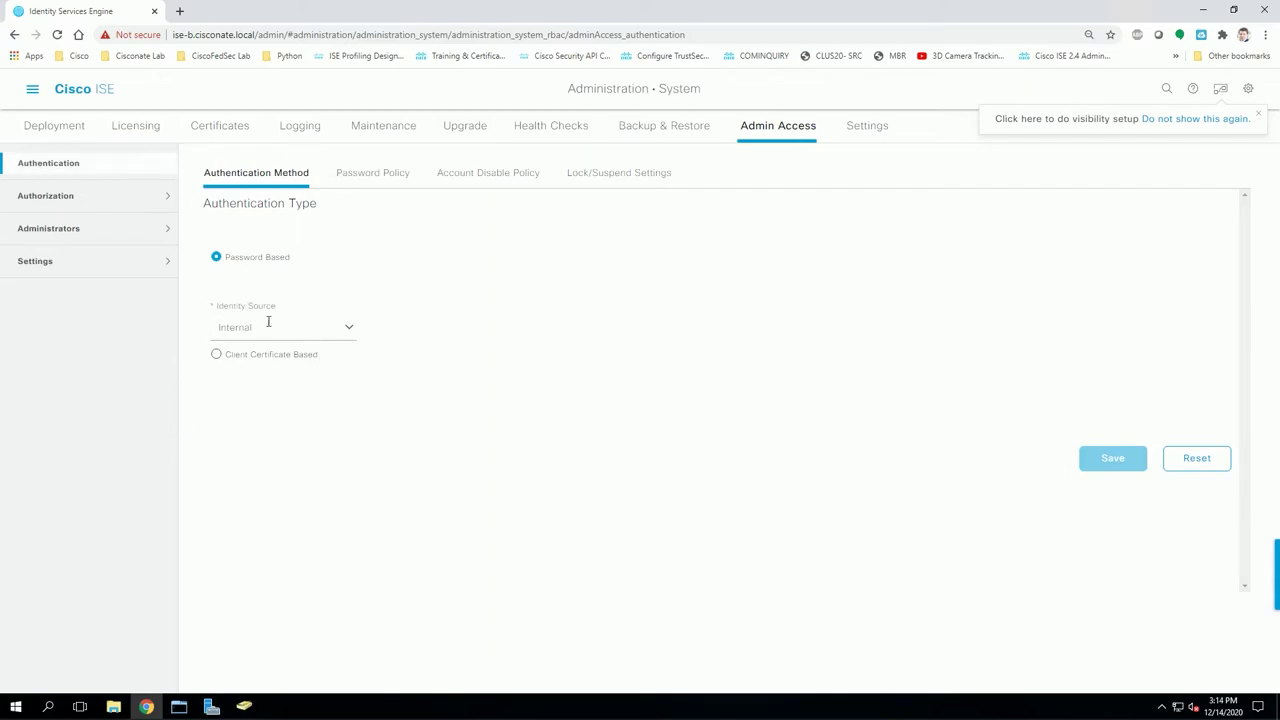
left_click(346, 334)
left_click(269, 392)
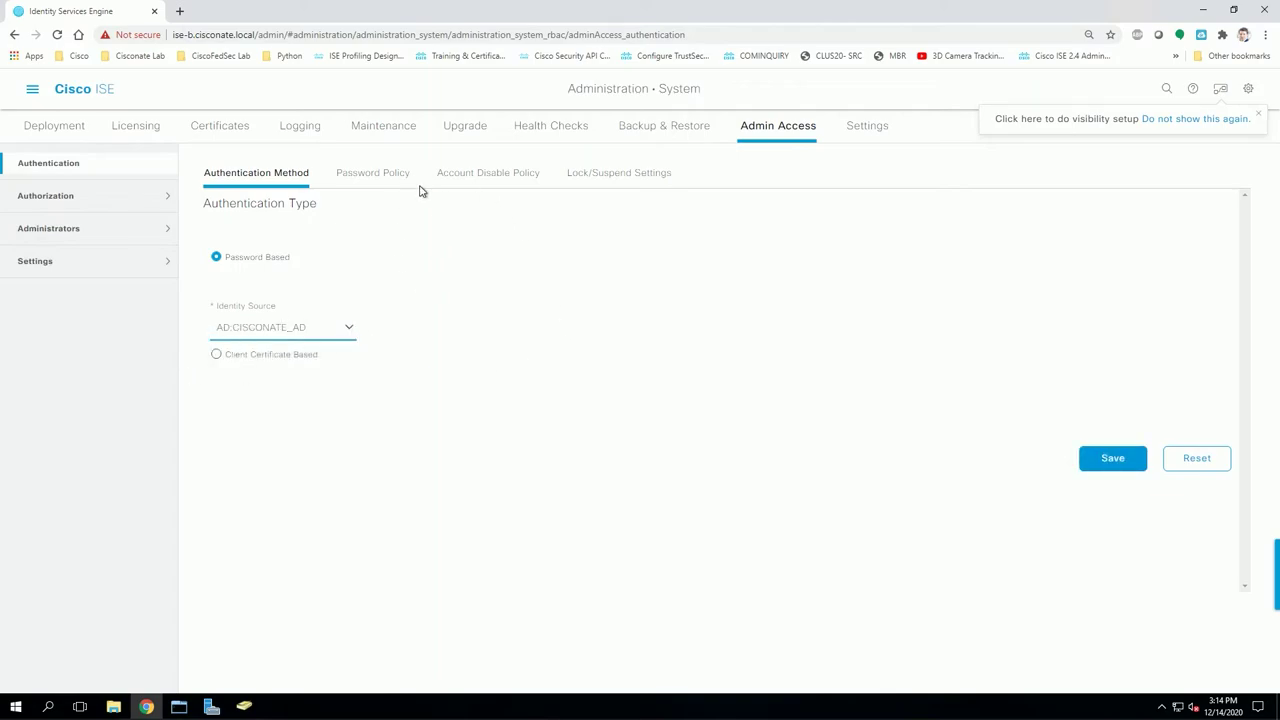
left_click(1119, 465)
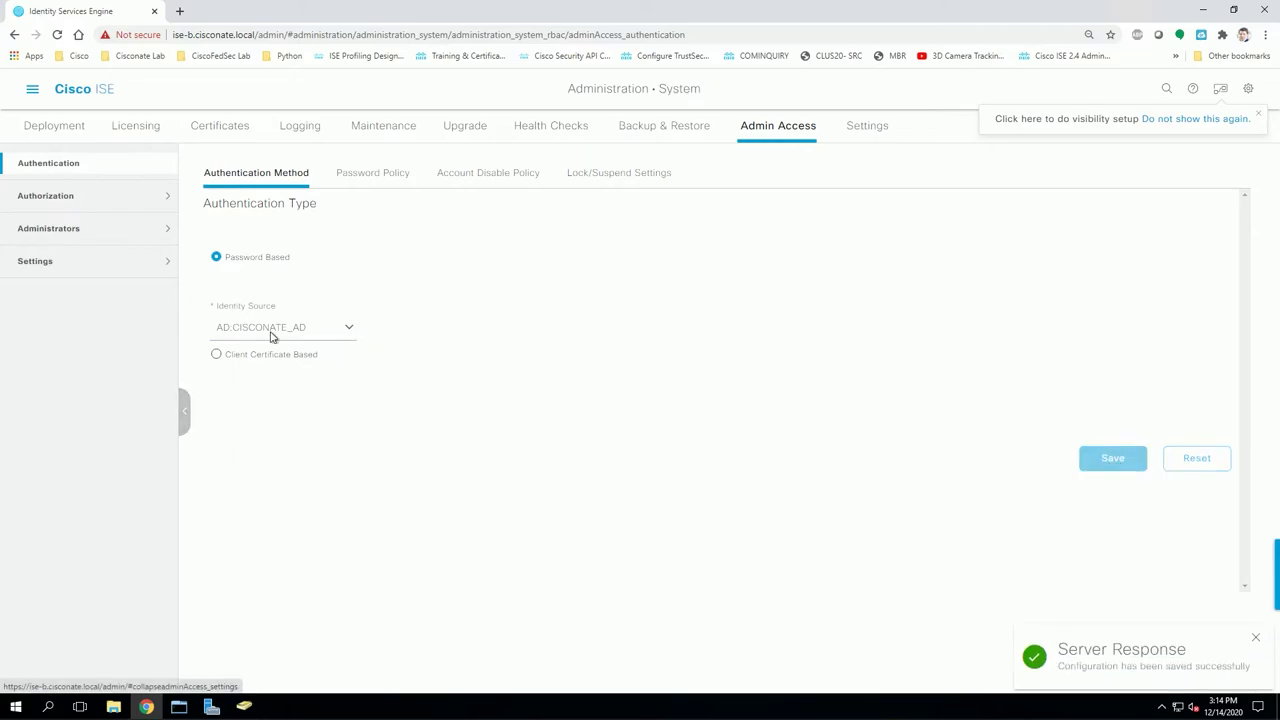
Make Super Admin External, map it to cisconate.local/Users/ise-admins, and save.
left_click(48, 230)
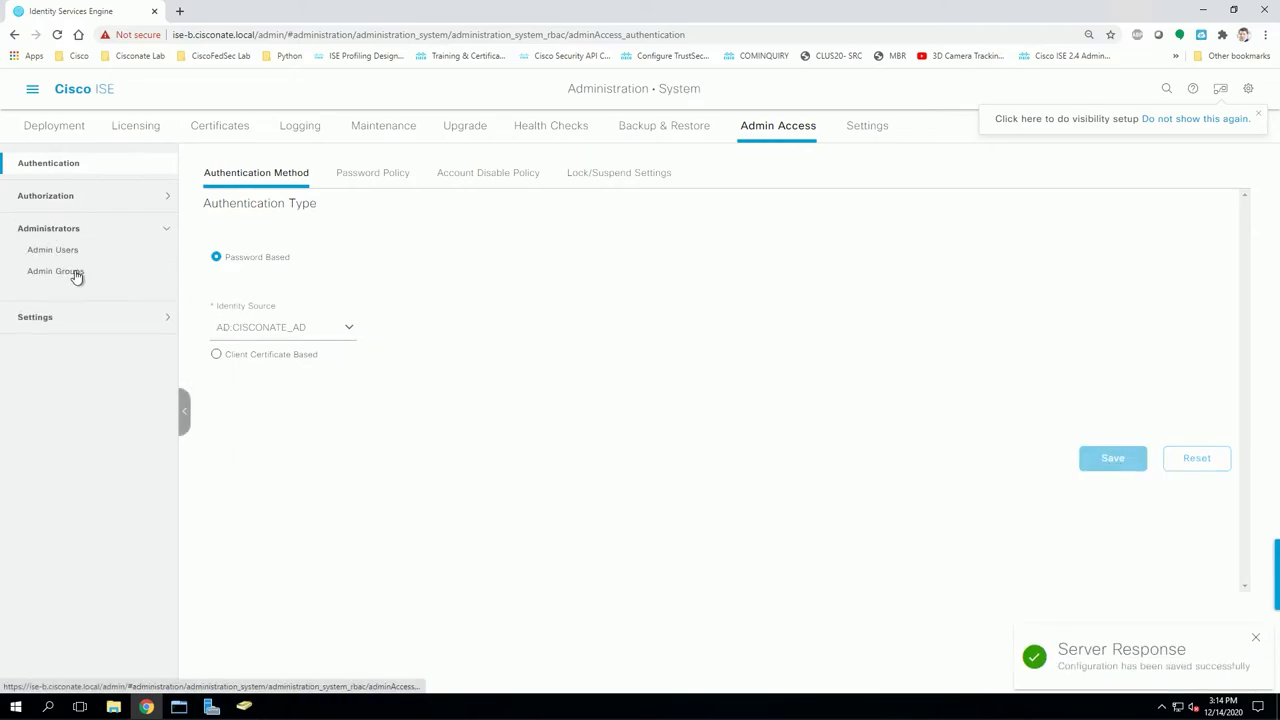
left_click(75, 274)
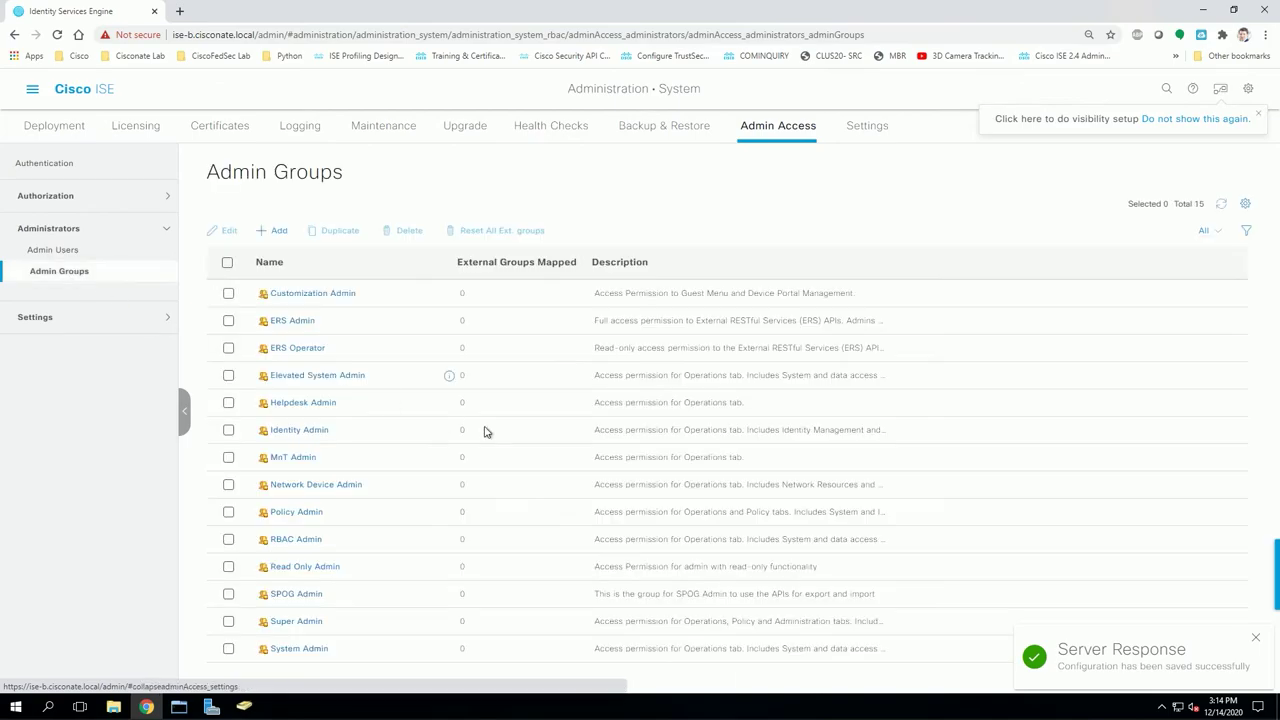
left_click(285, 622)
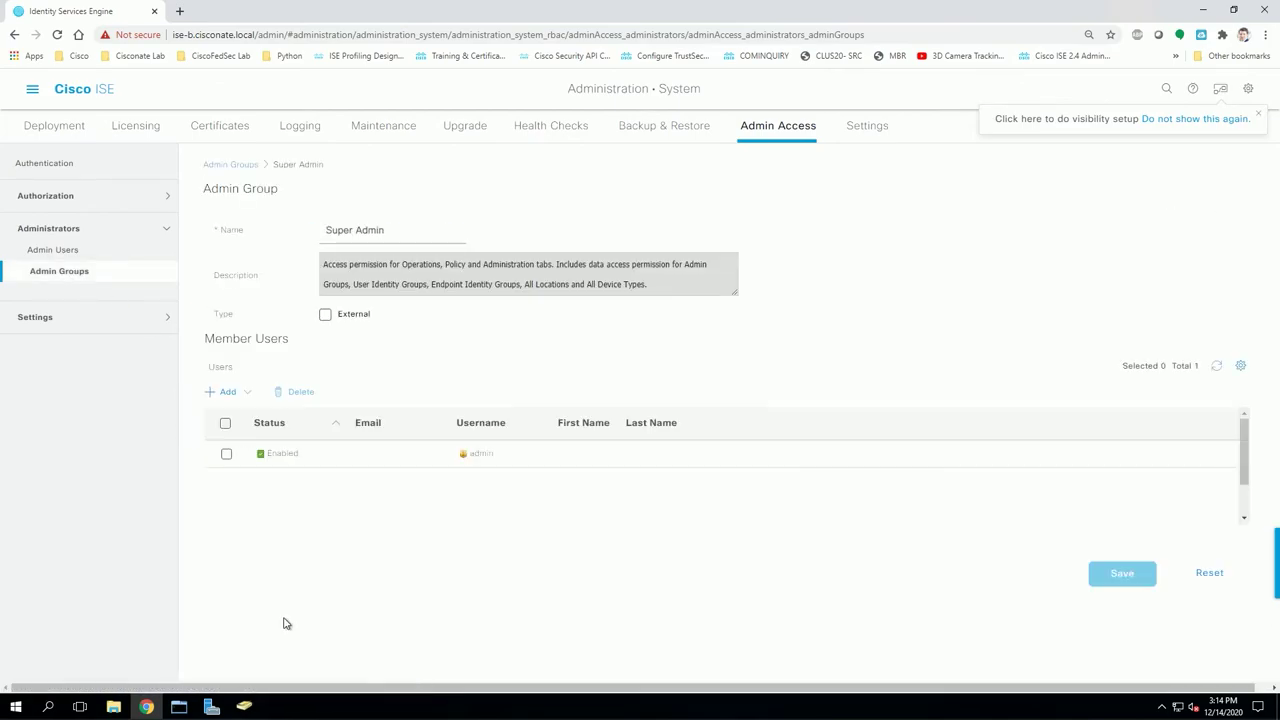
left_click(325, 316)
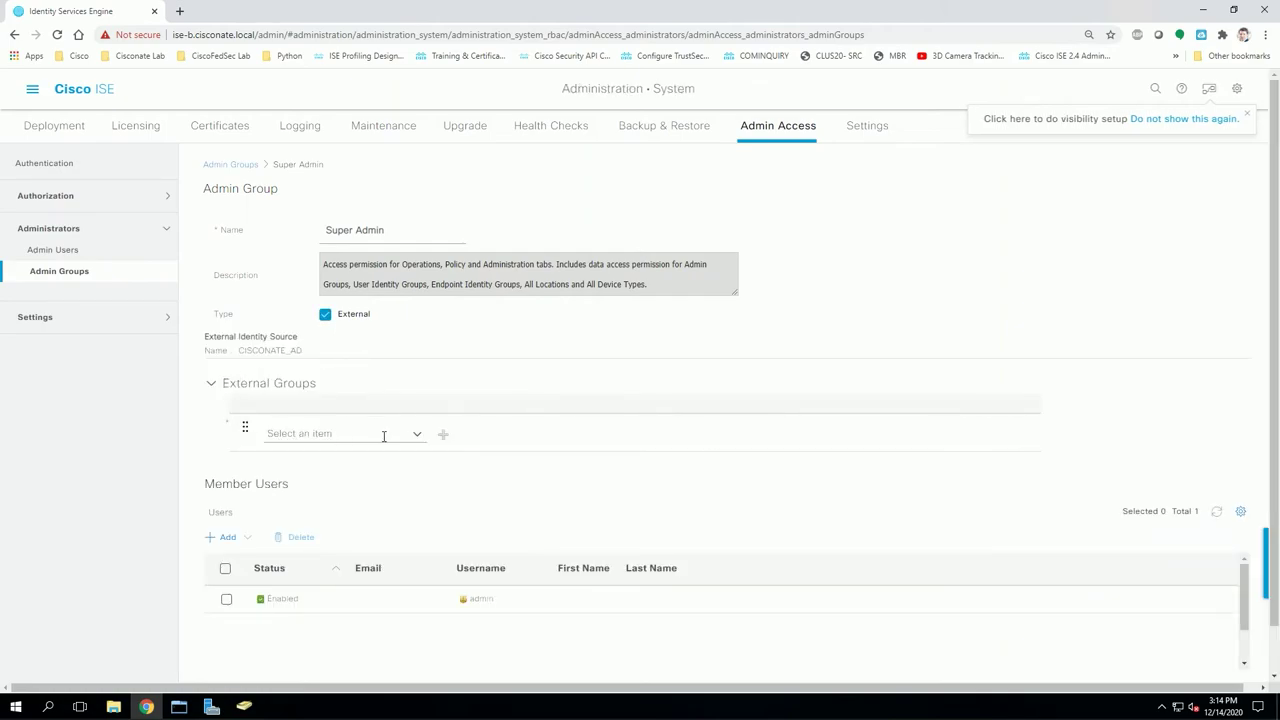
left_click(420, 436)
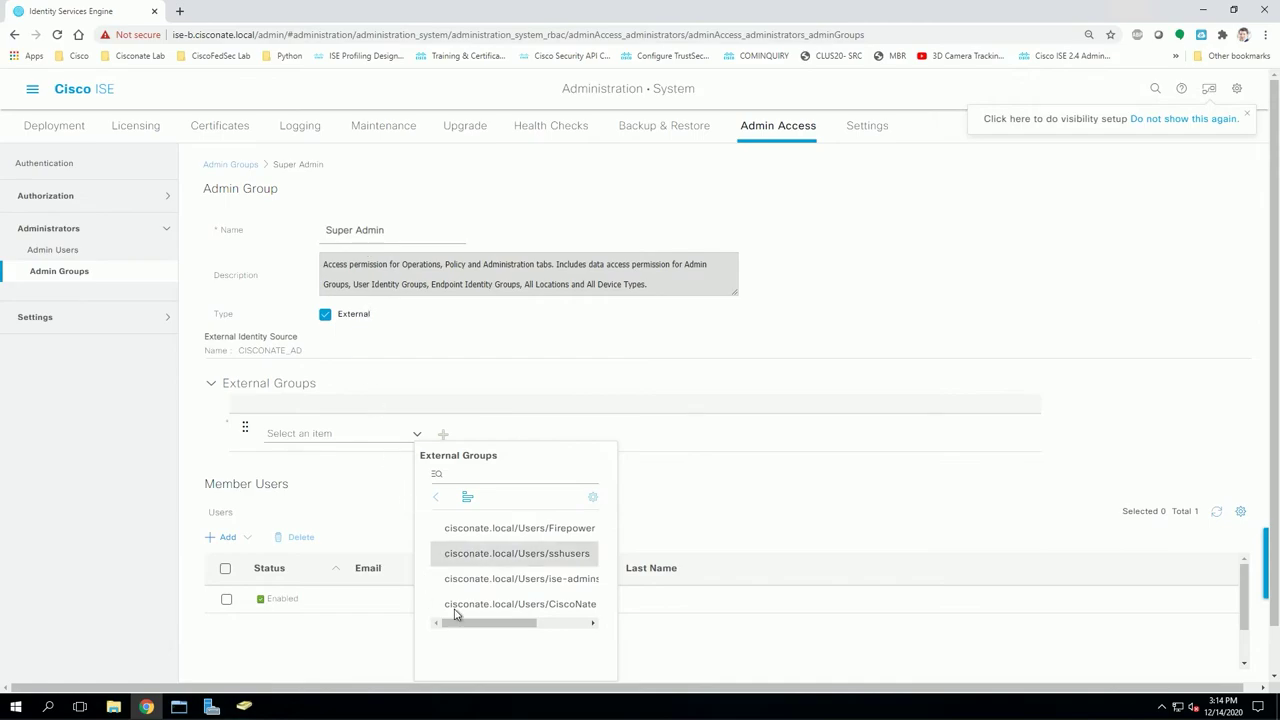
scroll(666, 545, "down", 1)
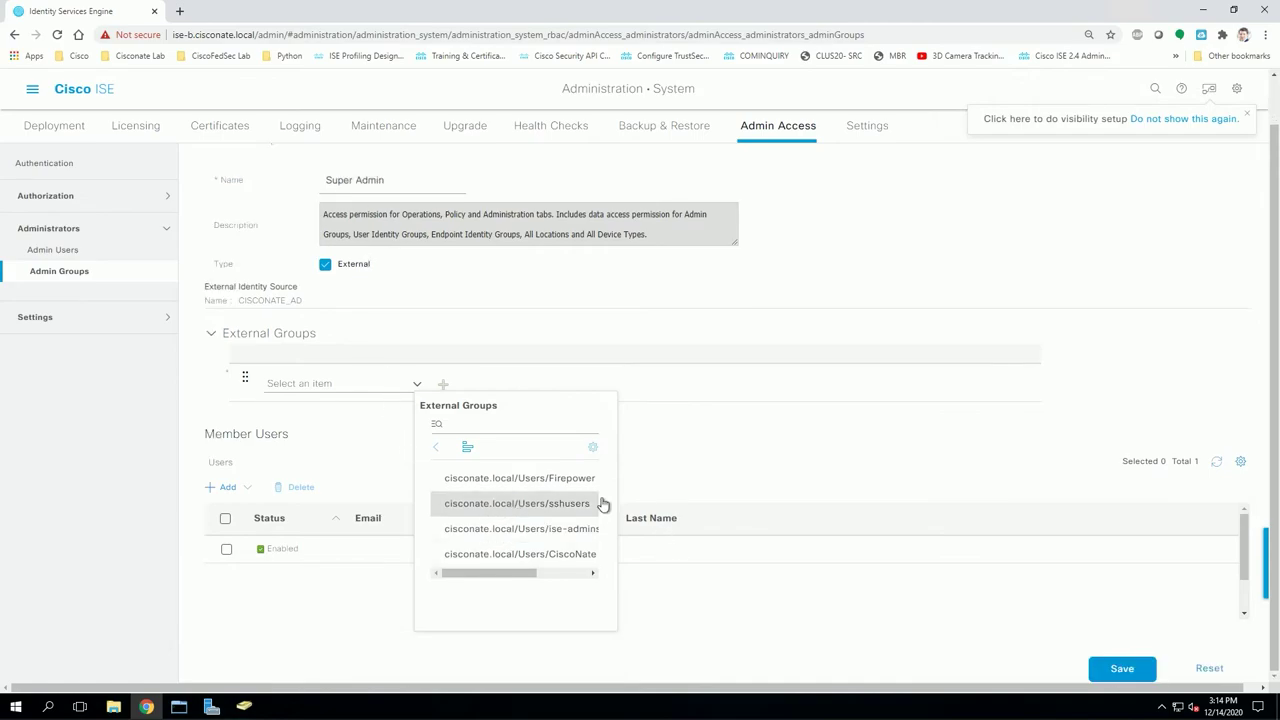
left_click(545, 530)
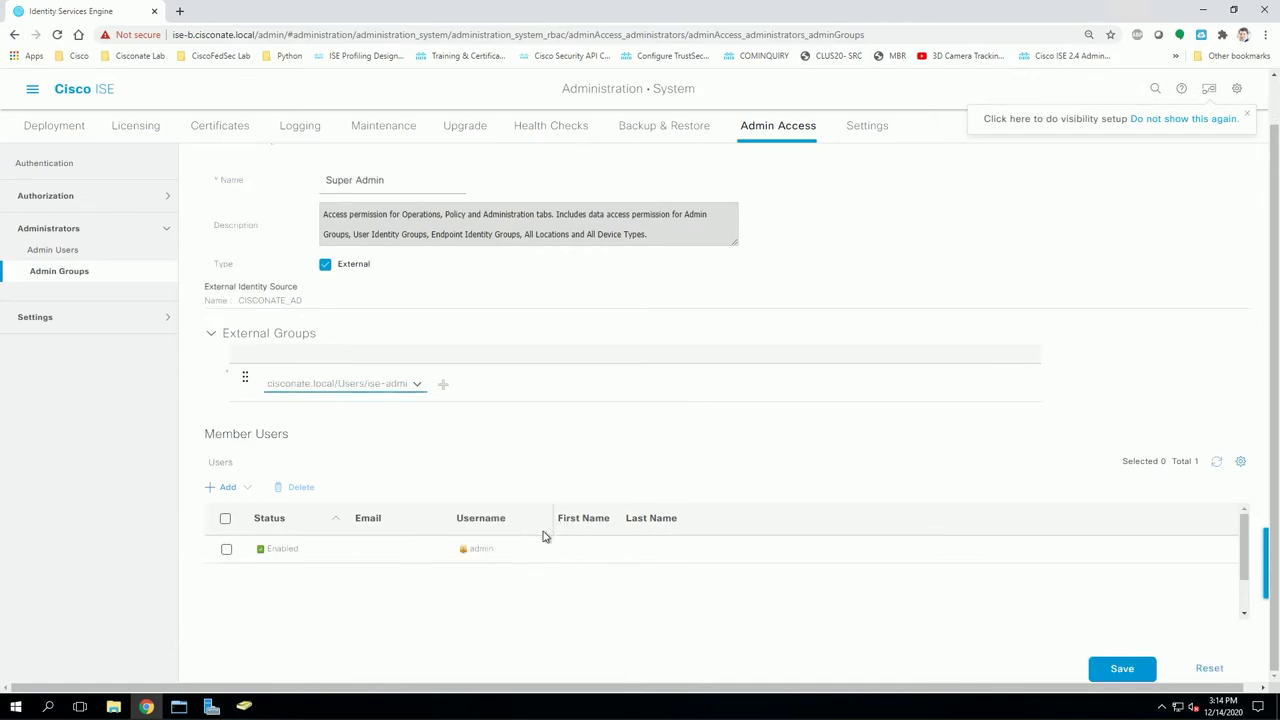
left_click(1142, 671)
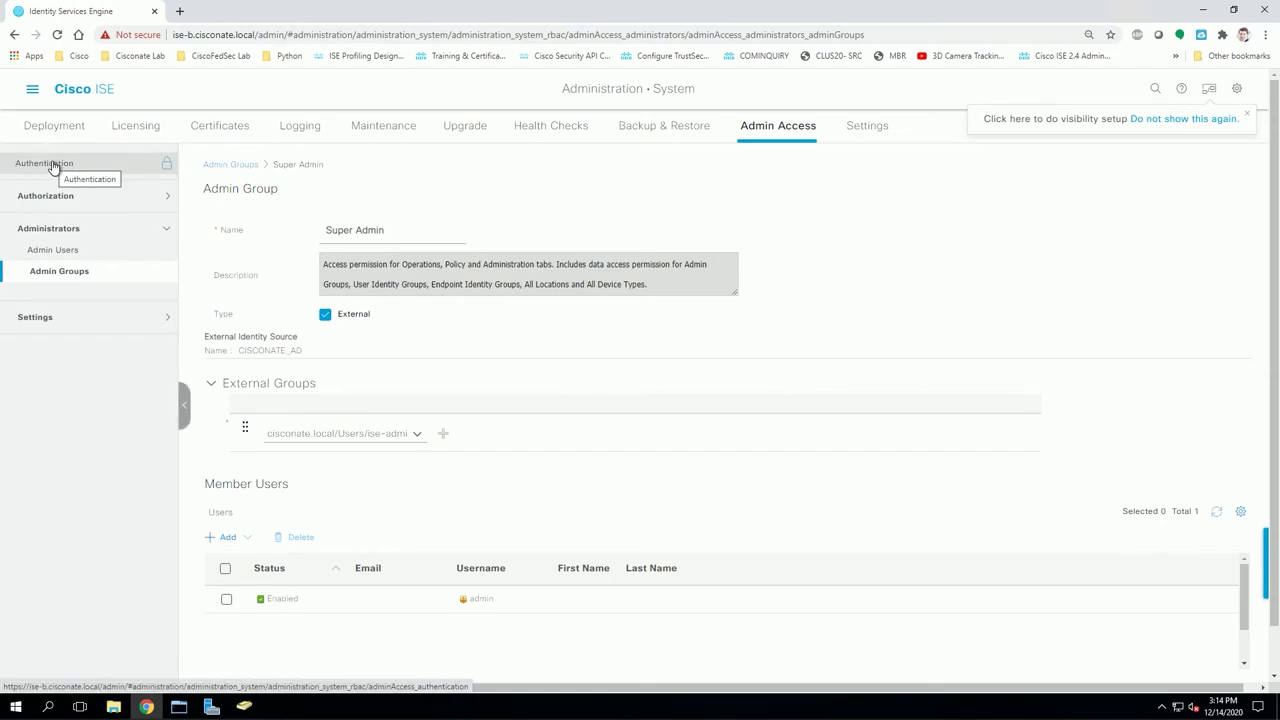
Log out and enter a domain user's username and password against CISCONATE_AD.
left_click(1237, 88)
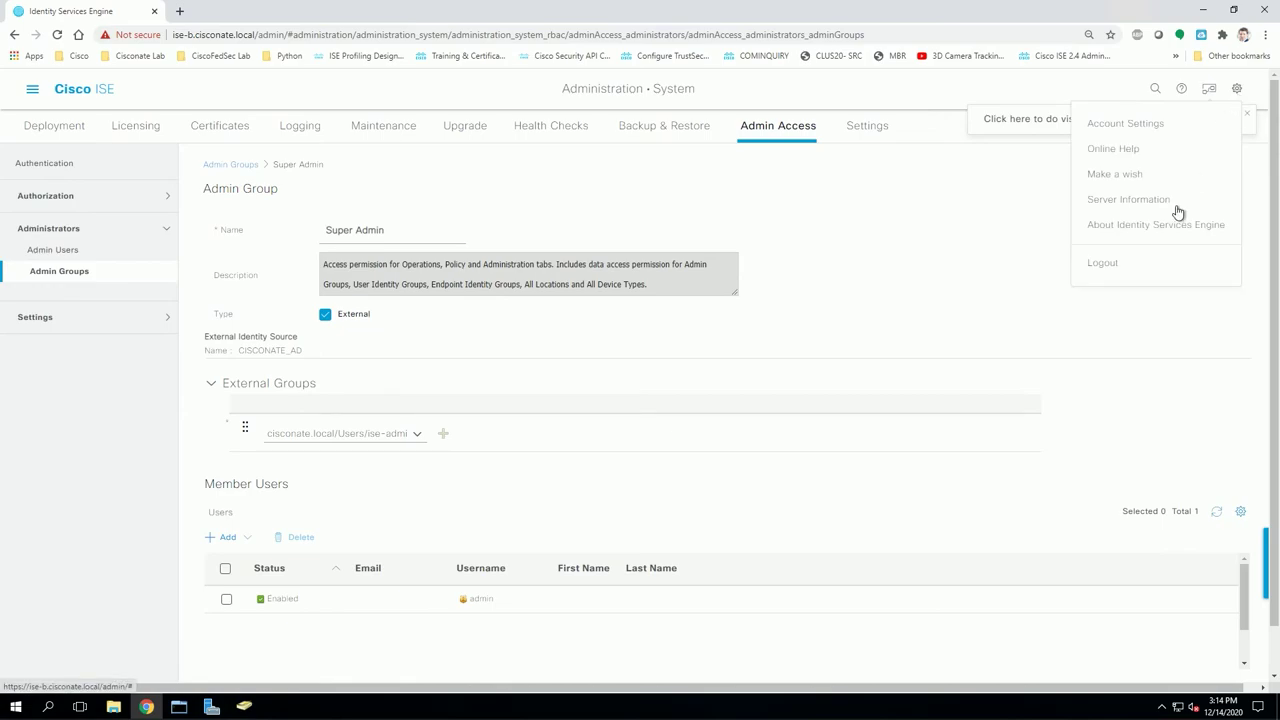
left_click(1112, 264)
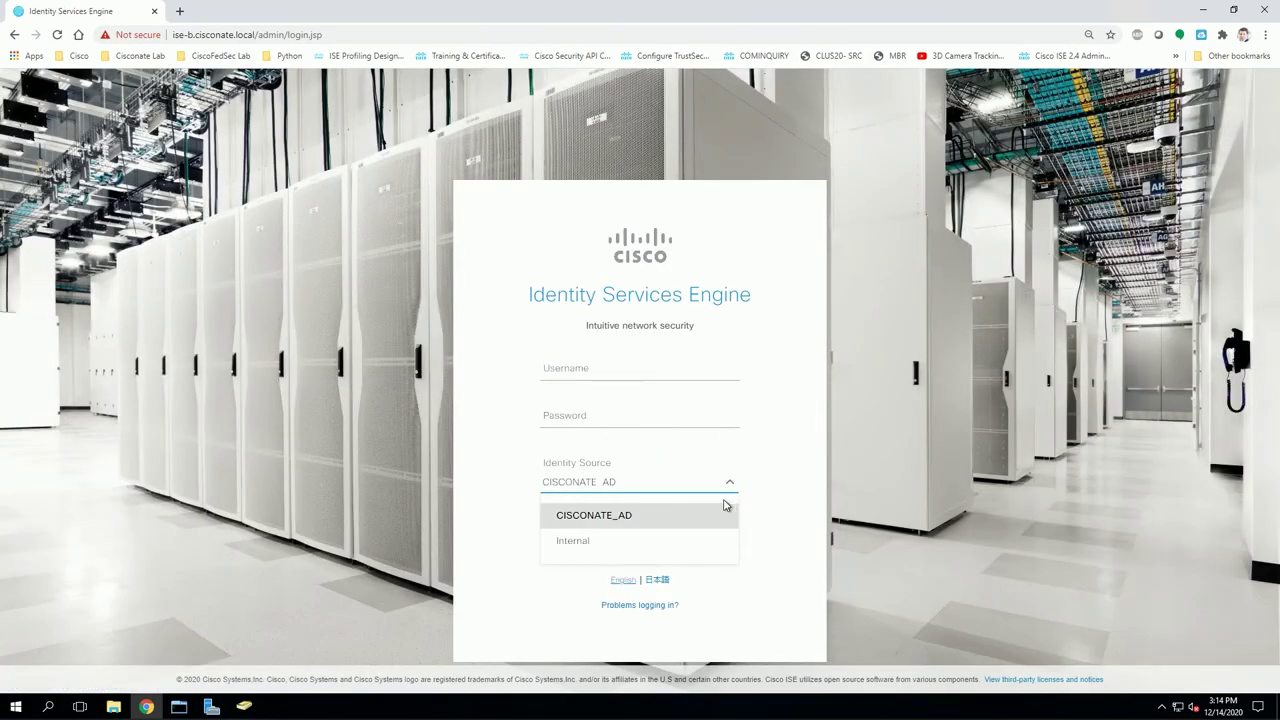
left_click(603, 516)
left_click(593, 373)
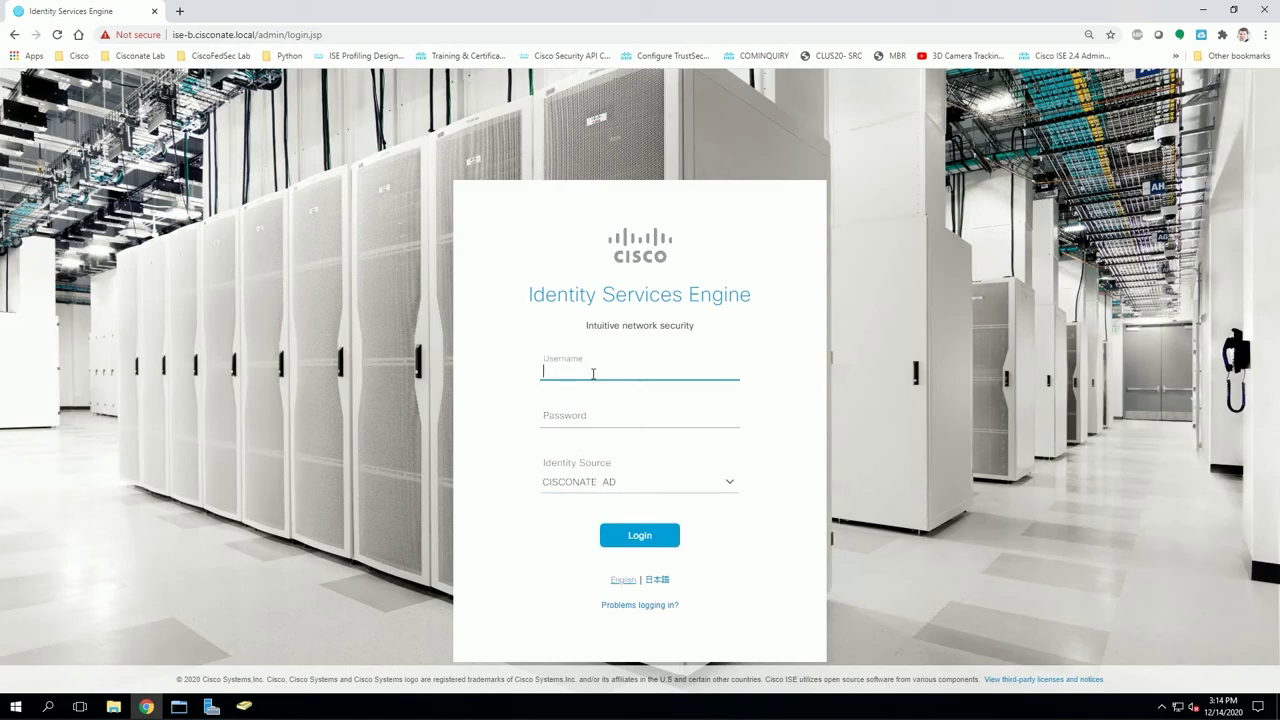
type("nstapp")
key("Tab")
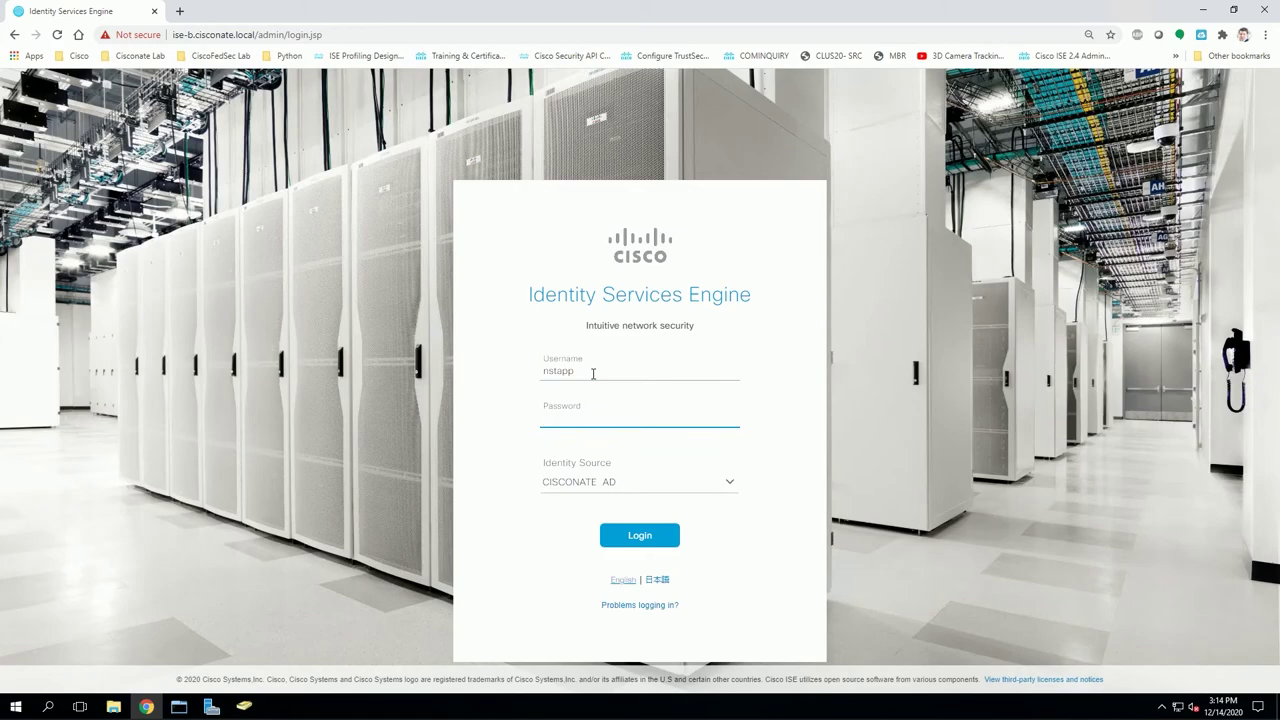
type("••••••••")
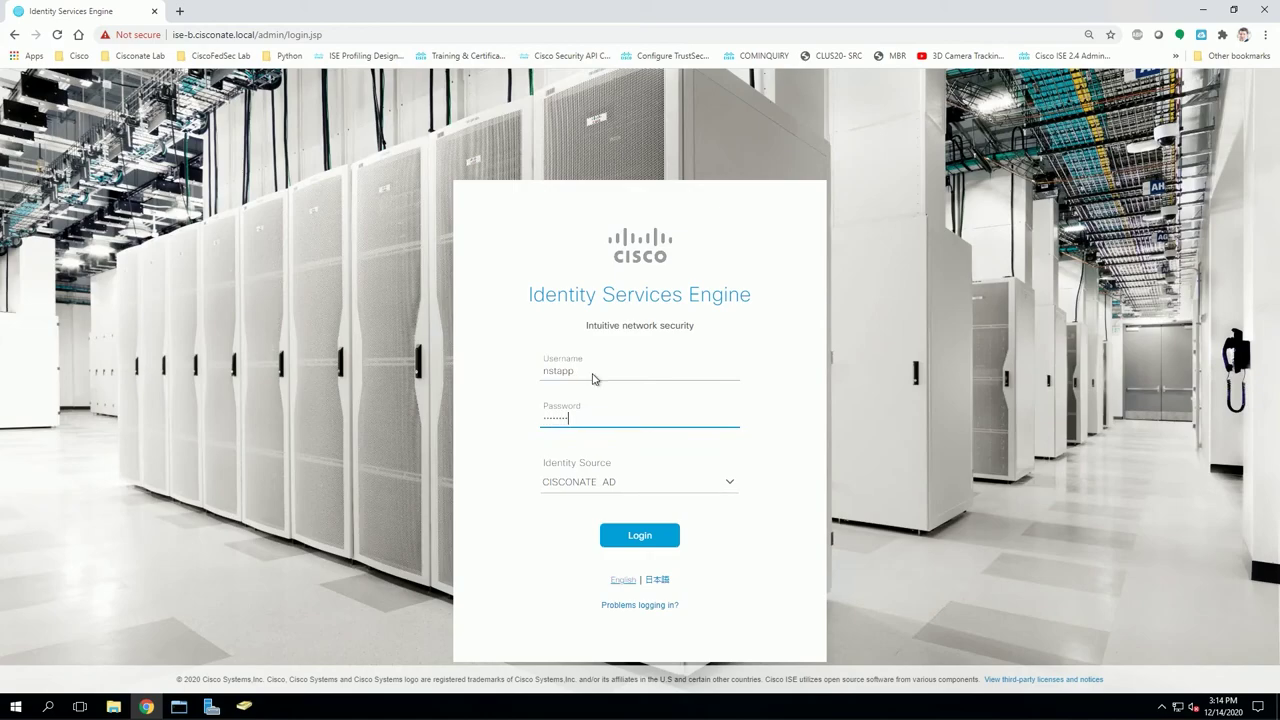